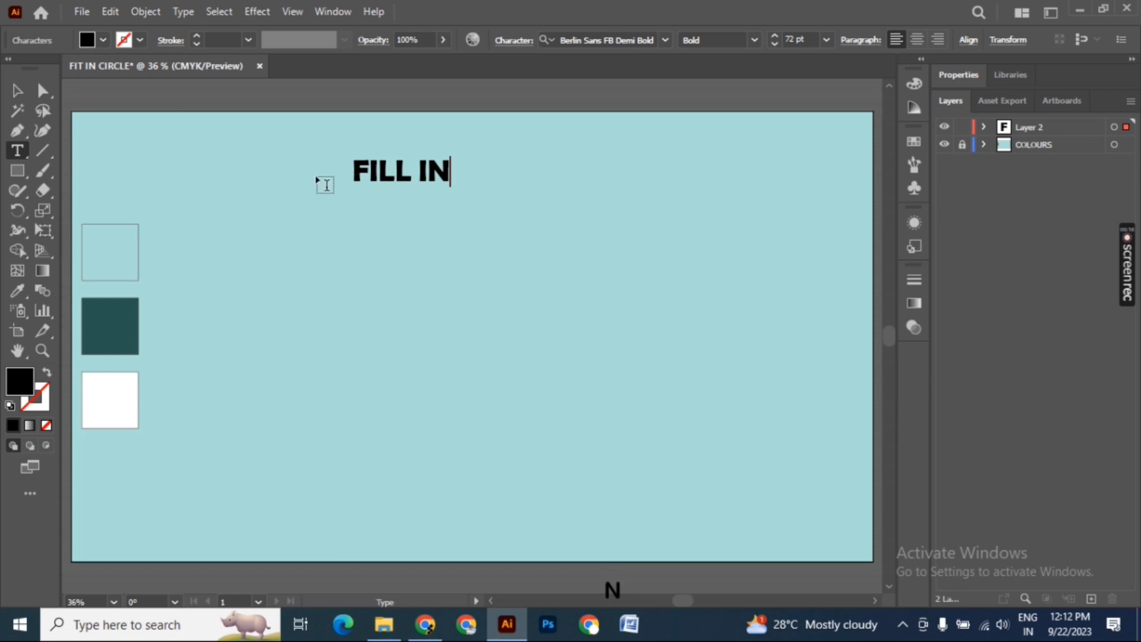
Step: Duplicate the "FILL IN" text directly below the original and change the copy to "CIRCLE"
key("Escape")
left_click_drag(382, 174, 385, 207)
double_click(384, 207)
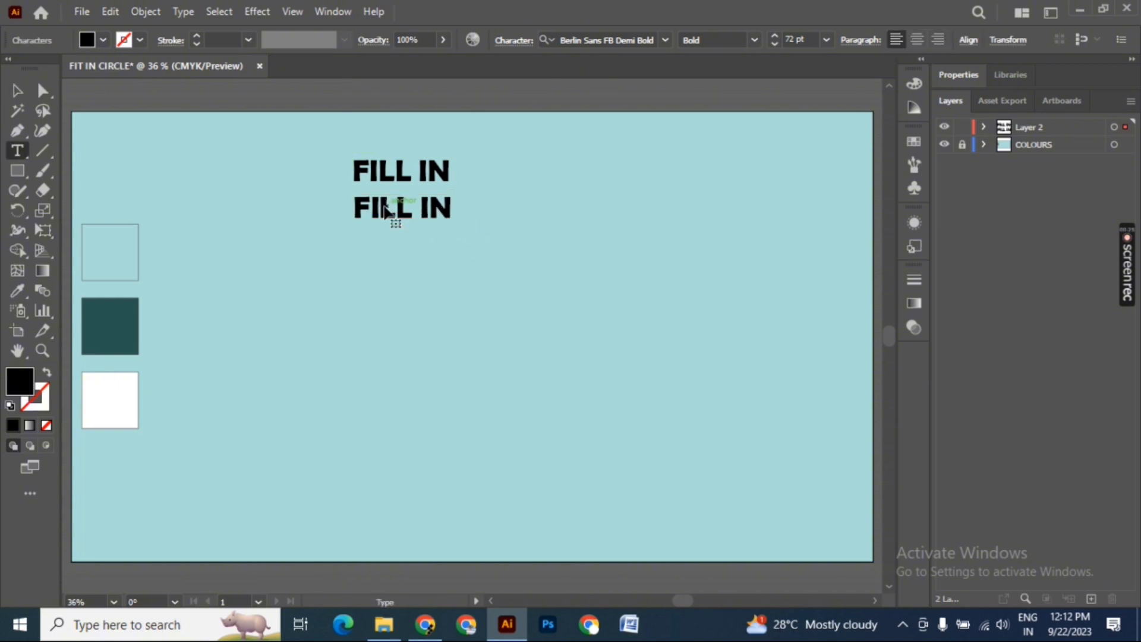
key("ctrl+a")
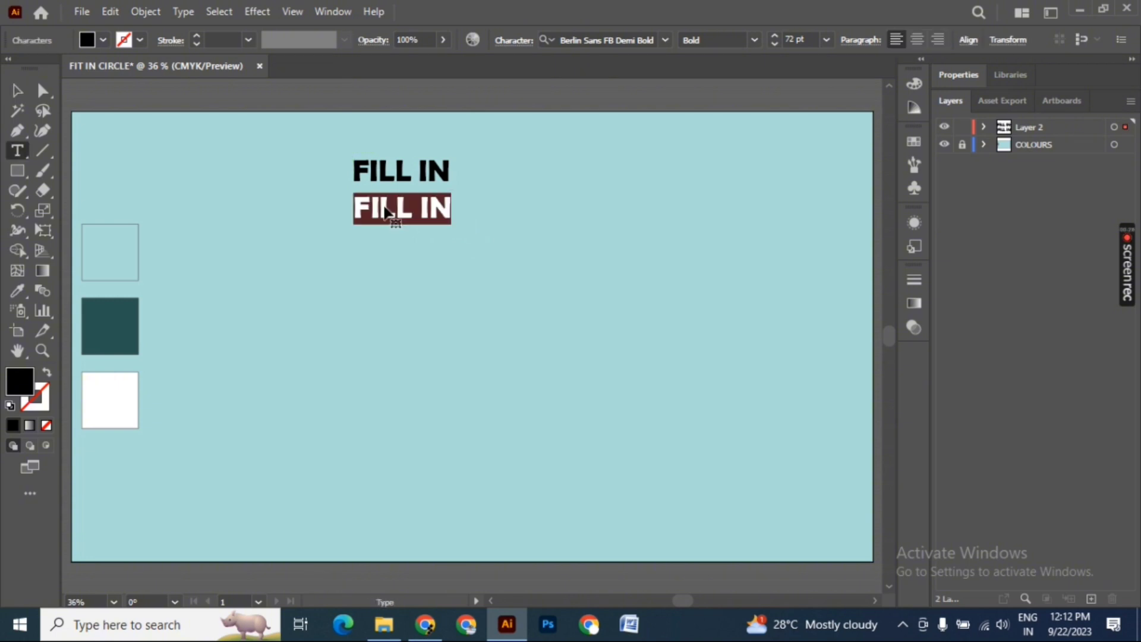
type("CIRCLE")
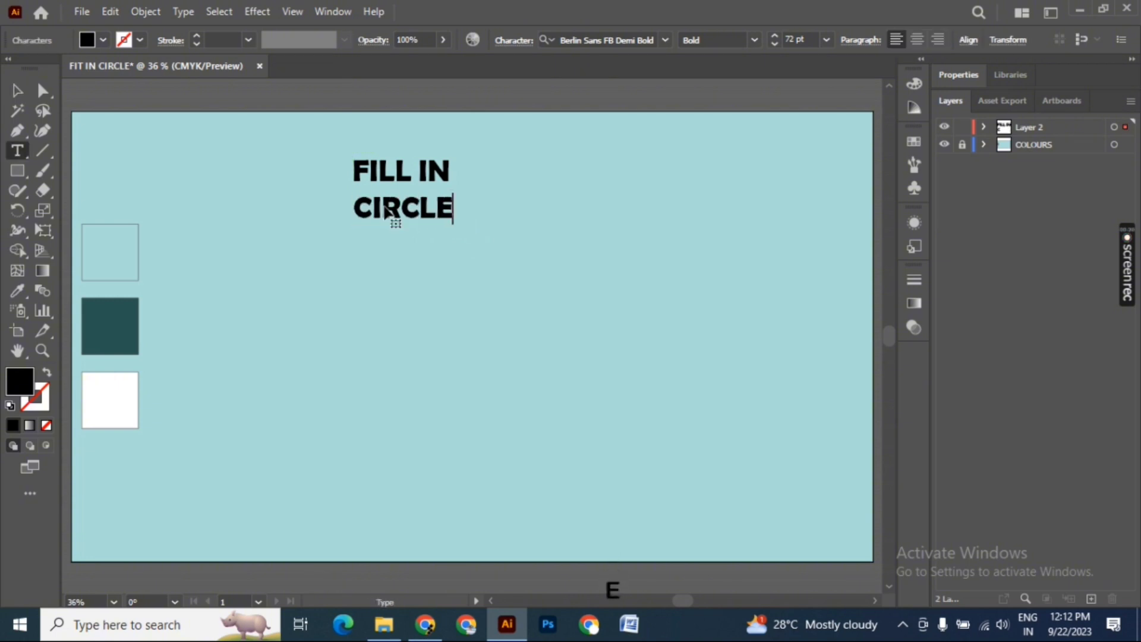
left_click(17, 90)
left_click(332, 140)
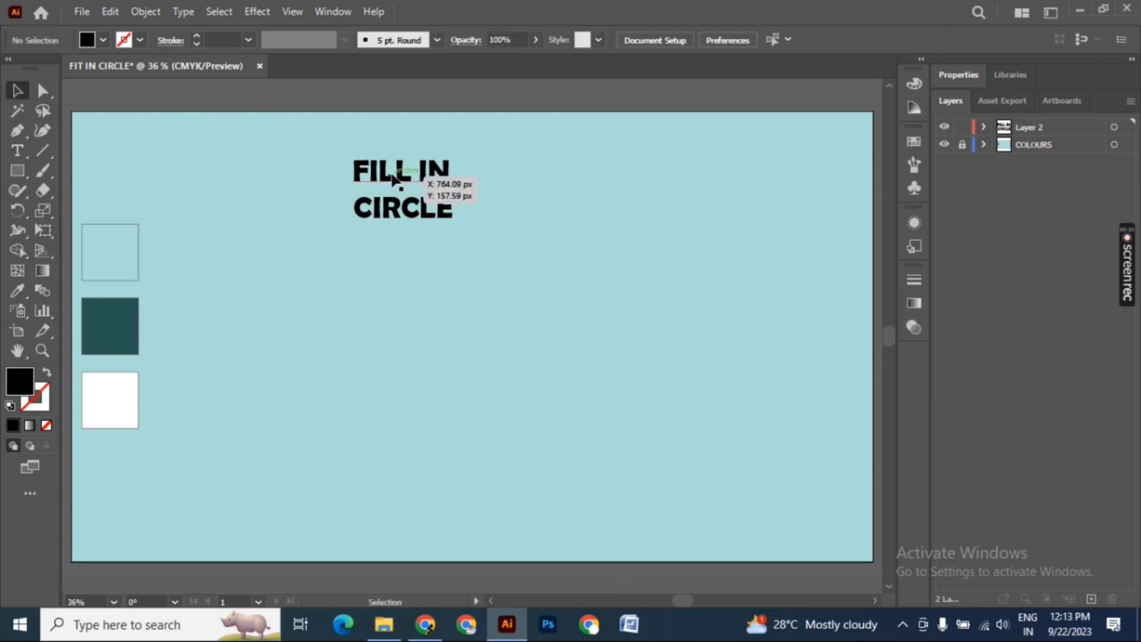
Step: Move the "FILL IN" and "CIRCLE" texts to the artboard's upper-right corner, stacked one above the other
left_click_drag(395, 178, 801, 146)
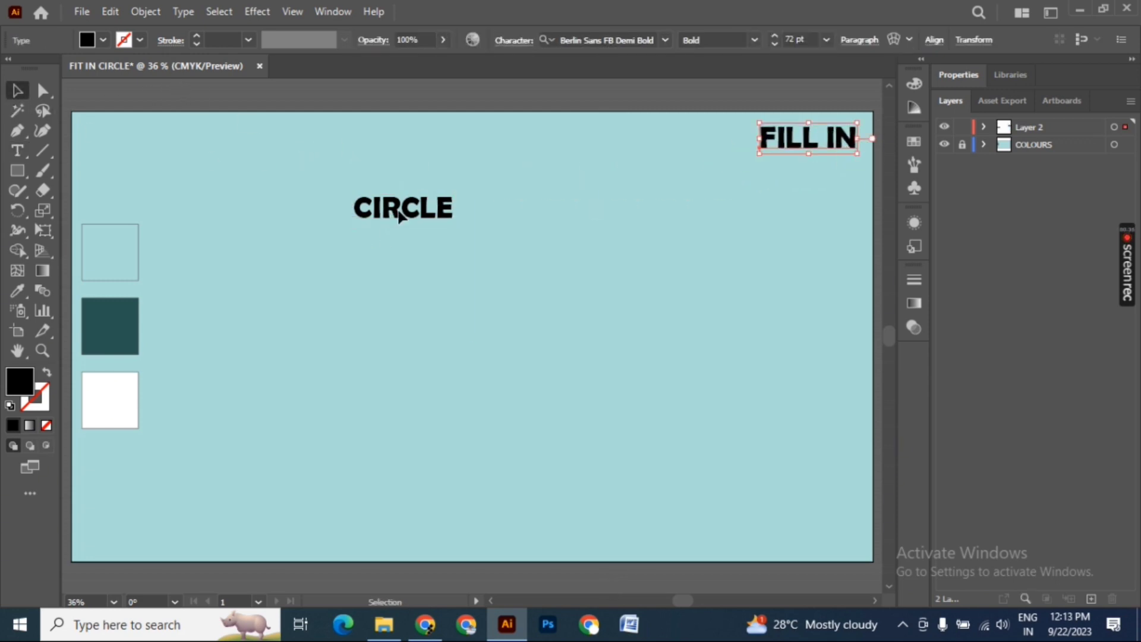
left_click_drag(399, 216, 806, 178)
left_click(607, 247)
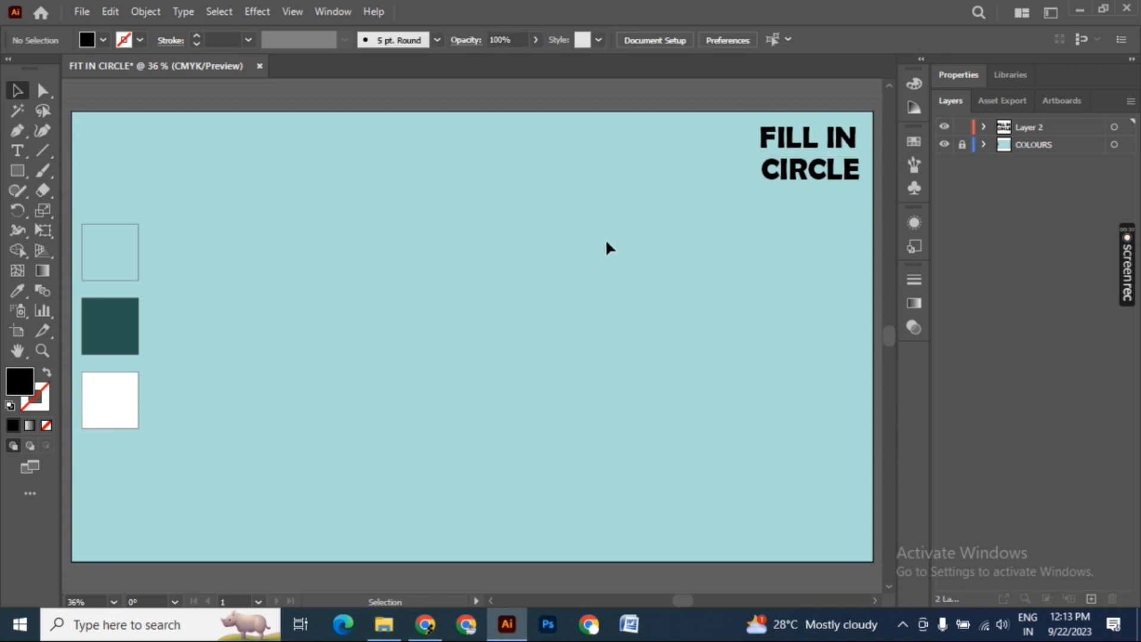
Step: Draw a circle about 894 px in diameter from the artboard's centre, with no fill and a 5 pt black stroke
left_click_drag(15, 173, 104, 210)
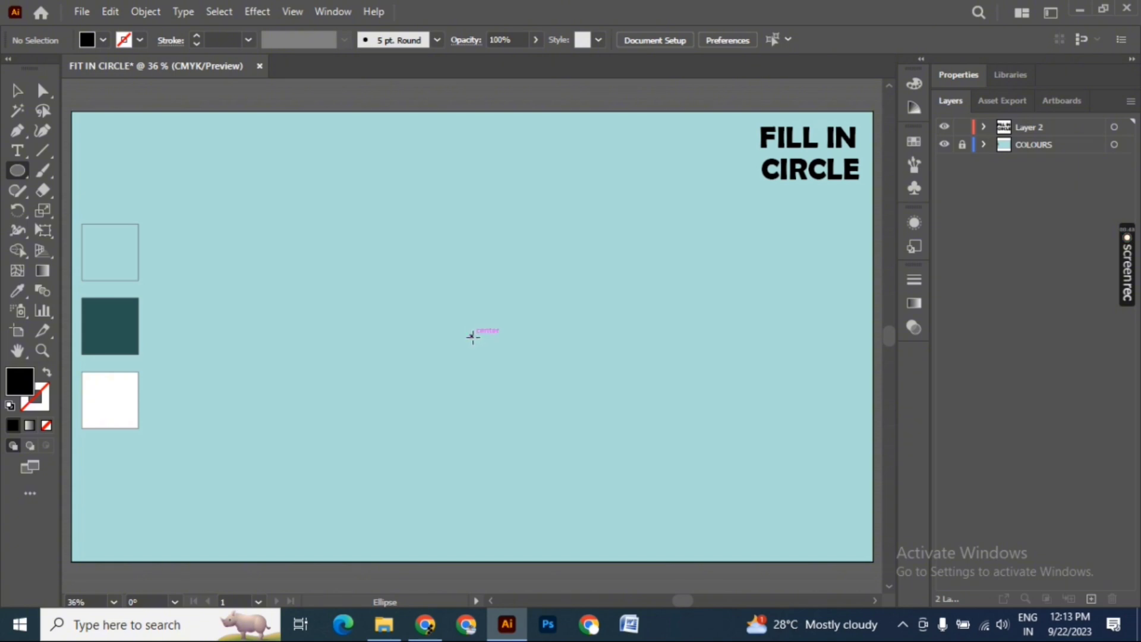
left_click_drag(473, 336, 602, 524)
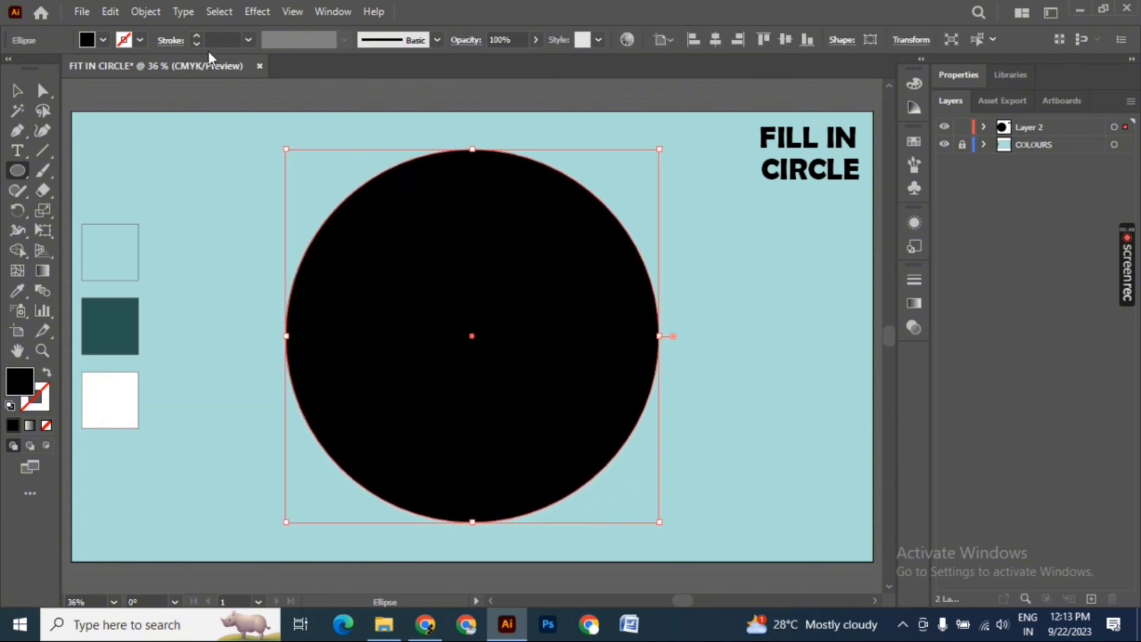
left_click(103, 40)
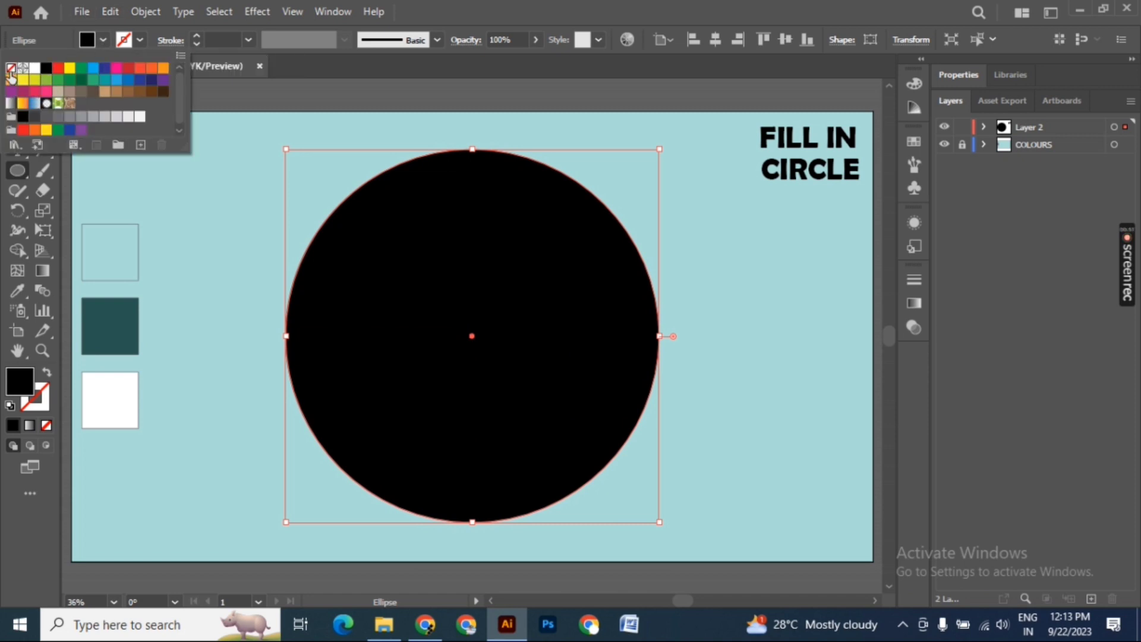
left_click(10, 67)
left_click(305, 90)
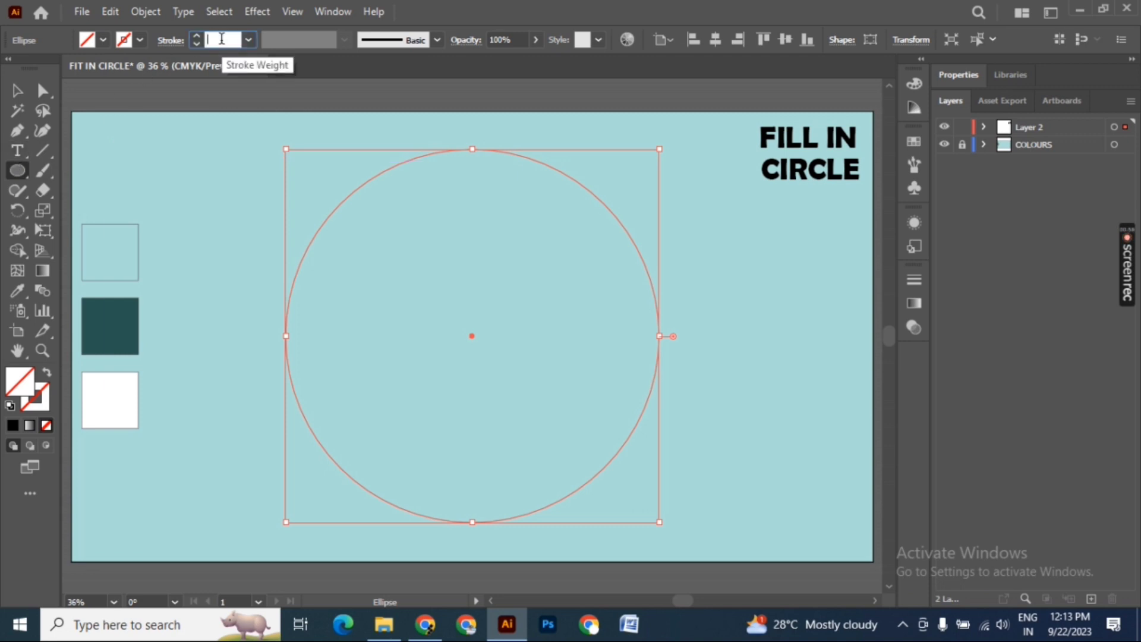
key("Return")
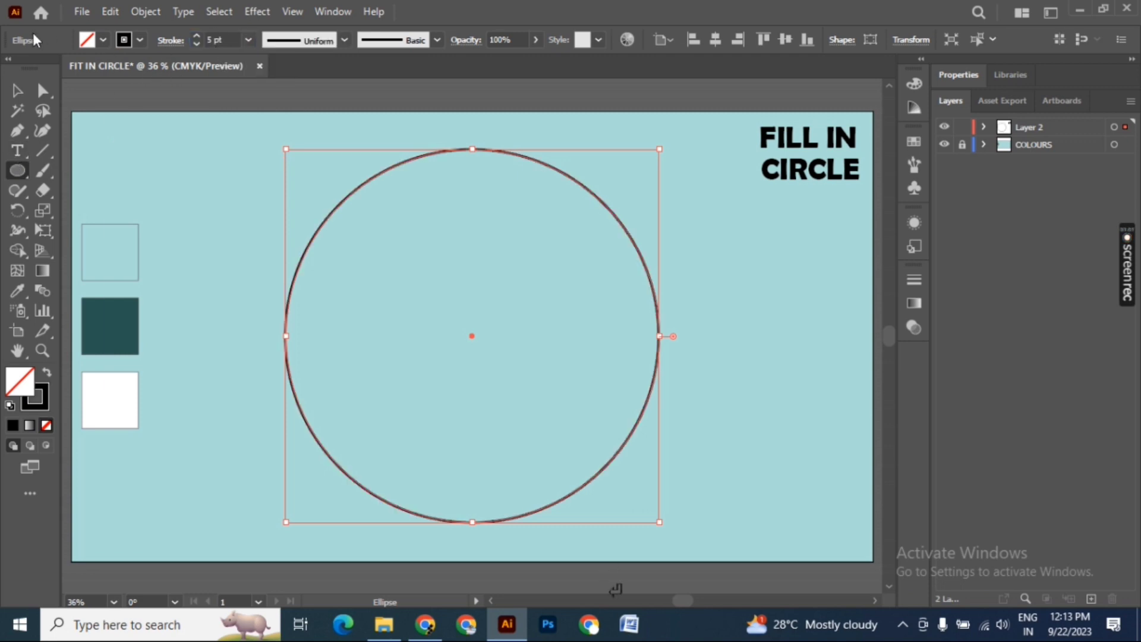
left_click(17, 91)
left_click(159, 89)
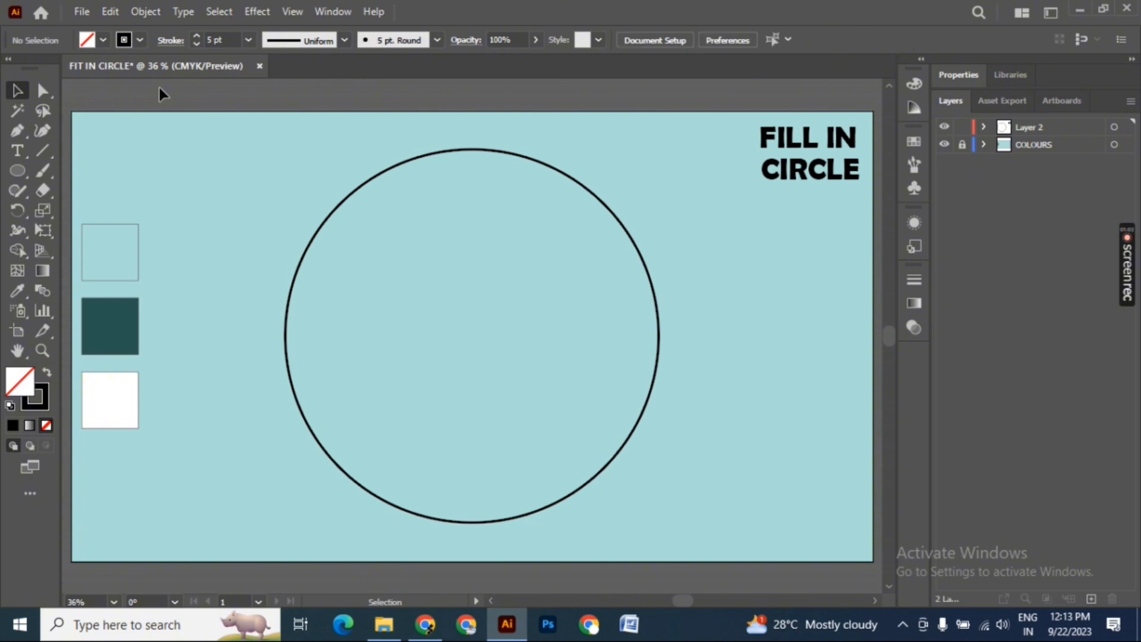
Step: Draw an S-shaped curve with the Pen tool through the circle's centre, extending past both sides of the circle
left_click(16, 130)
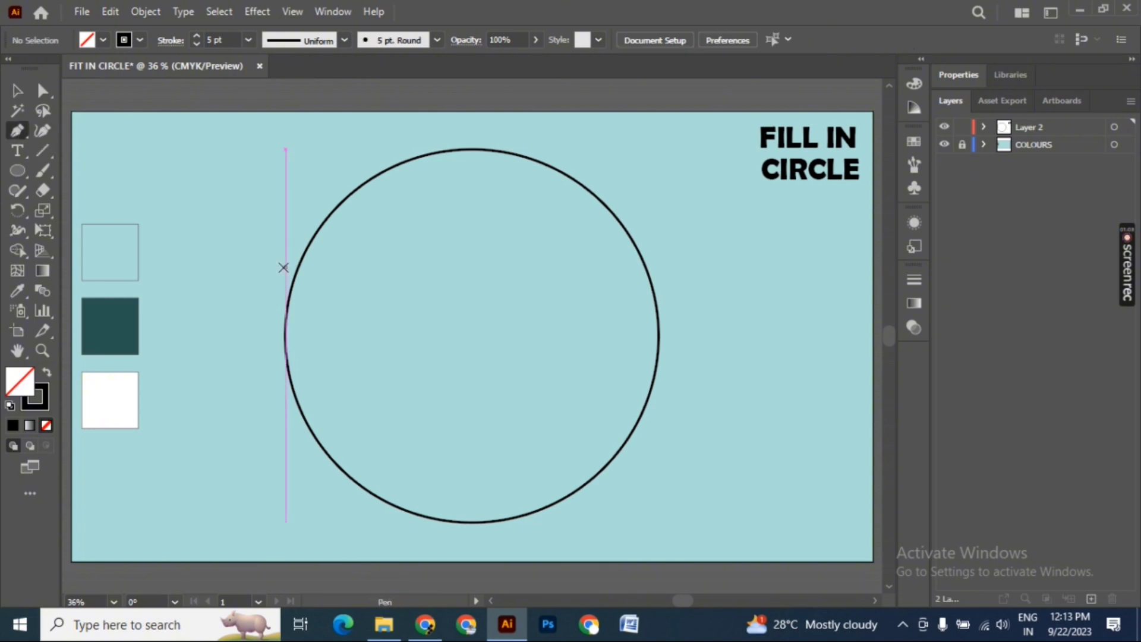
left_click(255, 337)
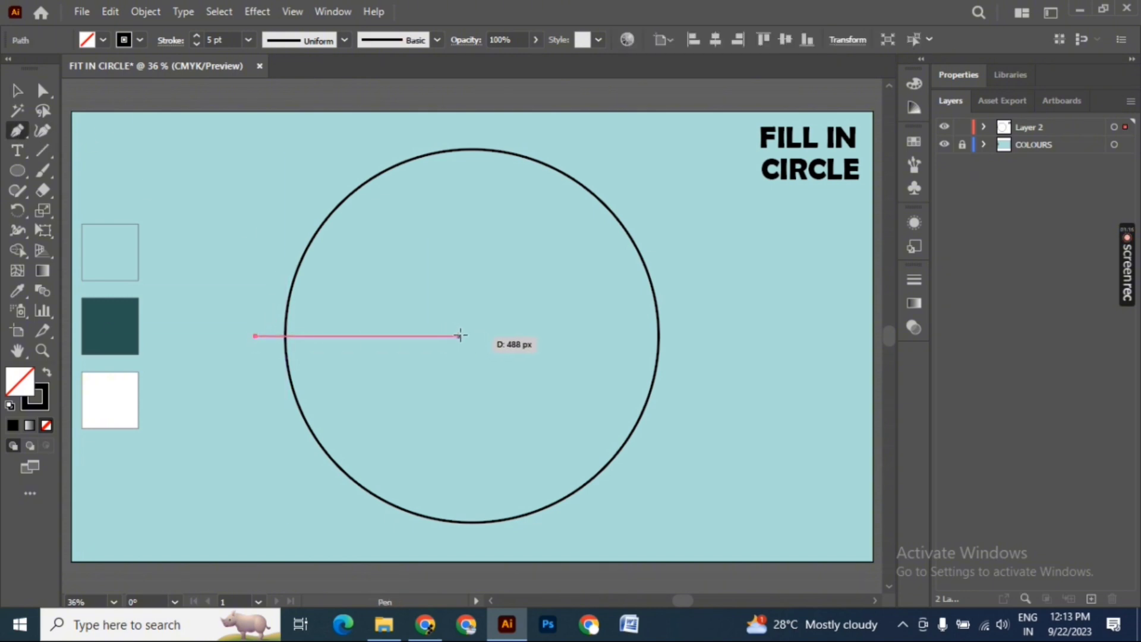
left_click_drag(472, 337, 634, 408)
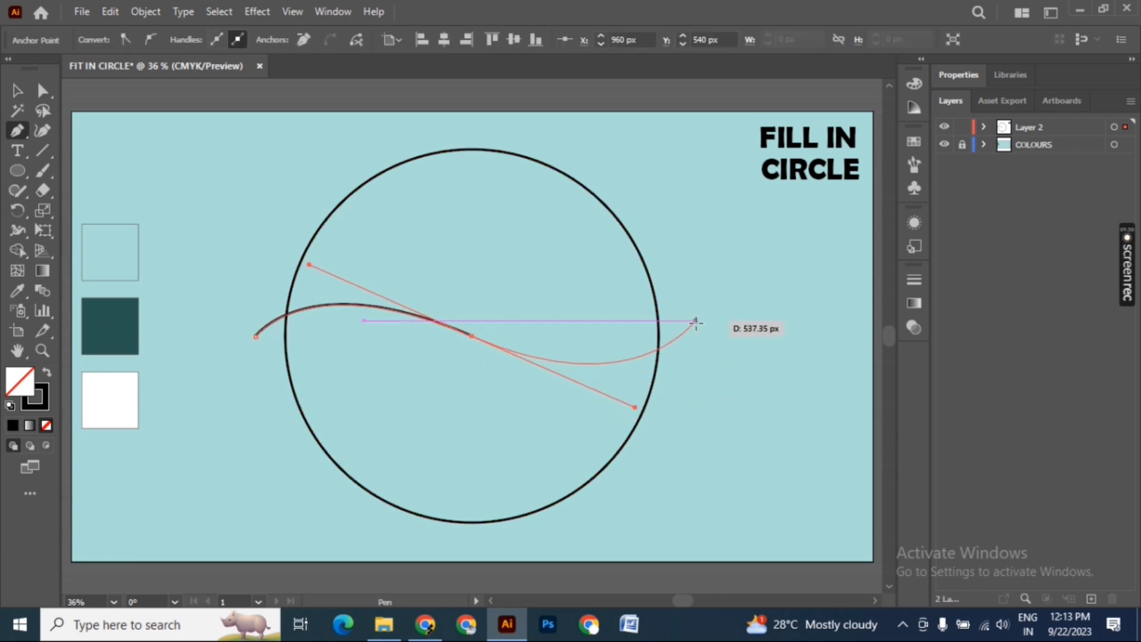
left_click_drag(697, 336, 375, 229)
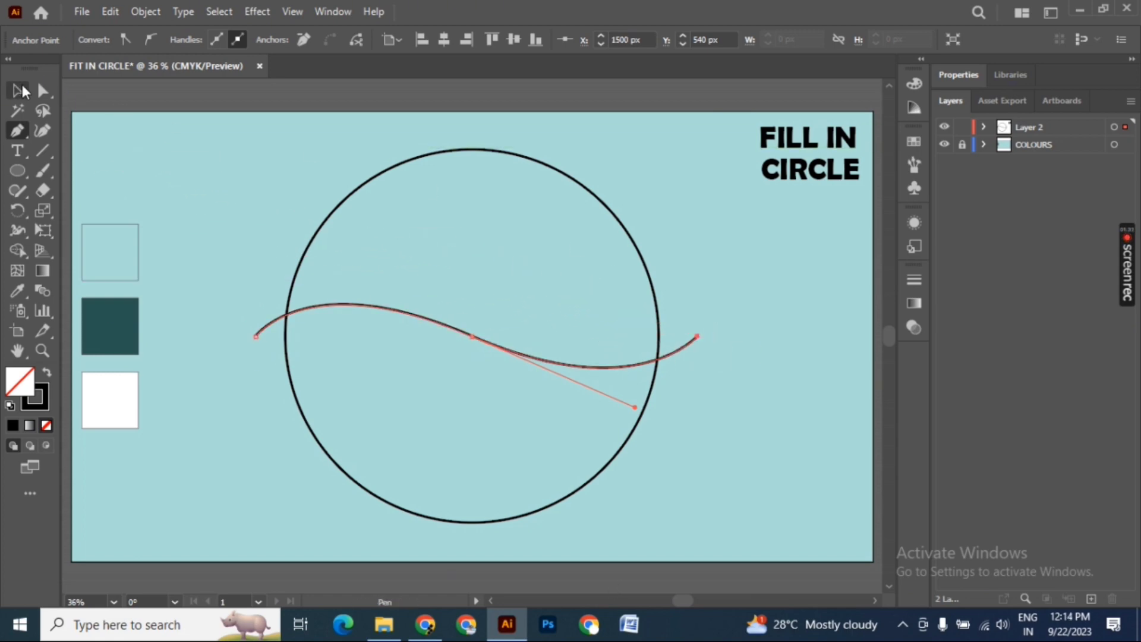
Step: Rotate the S-shaped curve about 6° clockwise so it slopes down more across the circle
left_click(17, 91)
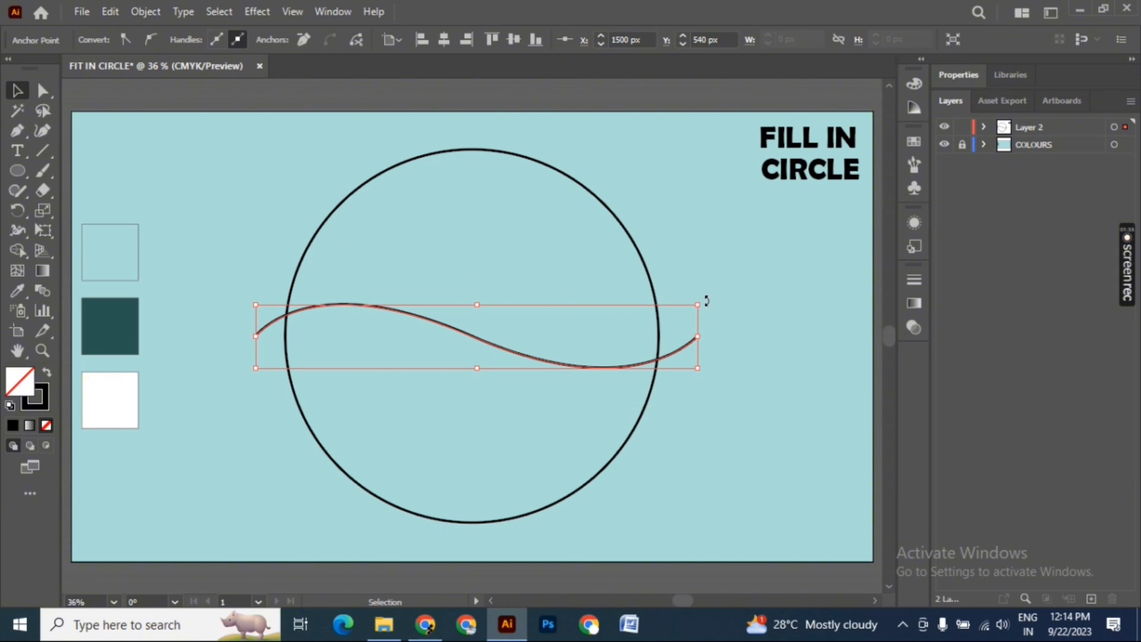
left_click_drag(706, 301, 700, 321)
left_click(492, 323)
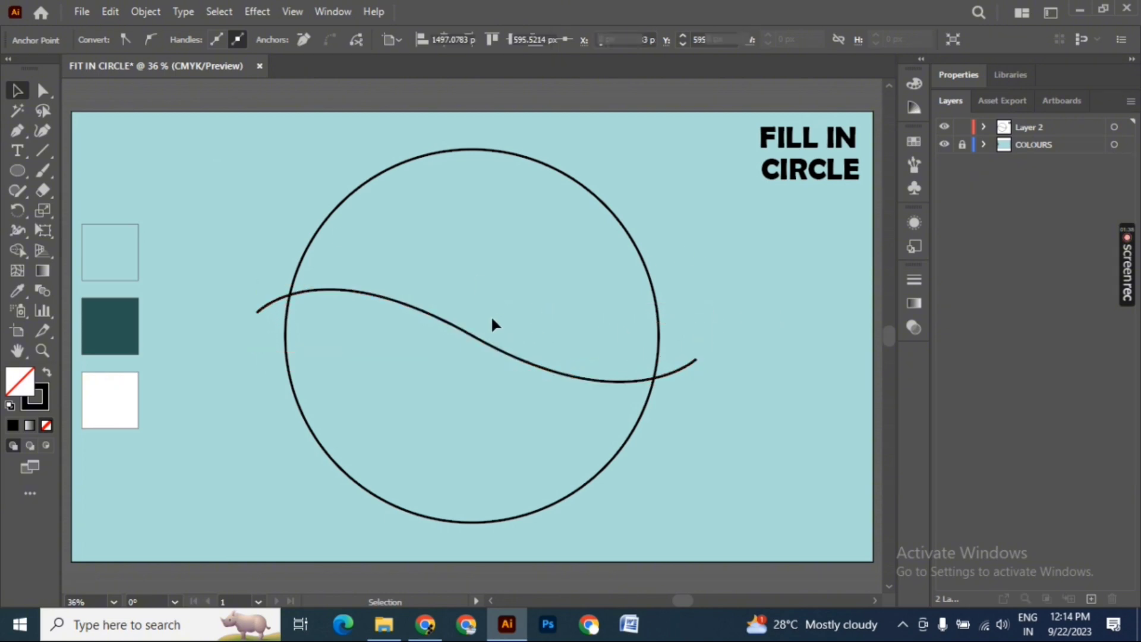
Step: Duplicate the S-shaped curve slightly below the original, leaving a narrow gap between the two
left_click(475, 338)
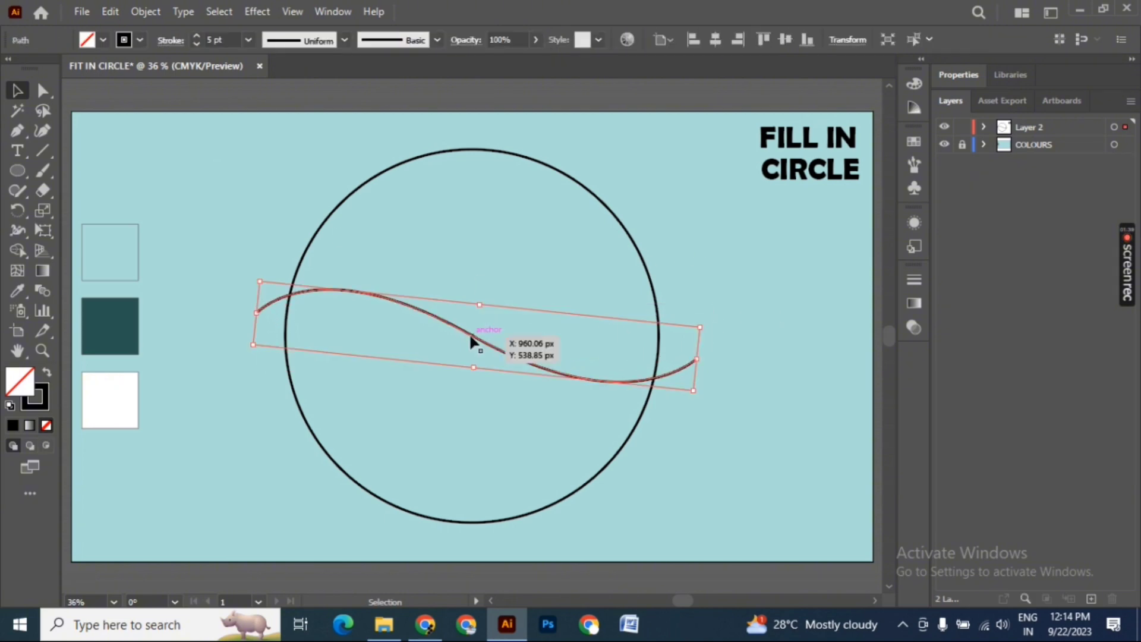
left_click_drag(470, 335, 475, 350)
left_click(231, 207)
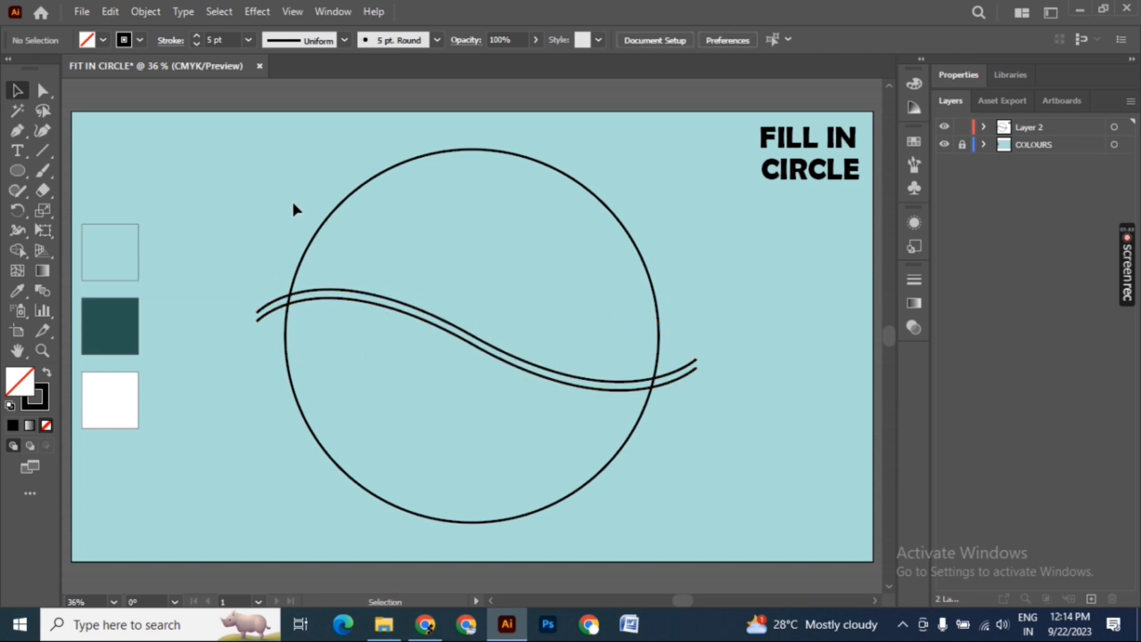
Step: Group the two parallel S-shaped curves together
left_click_drag(351, 276, 374, 314)
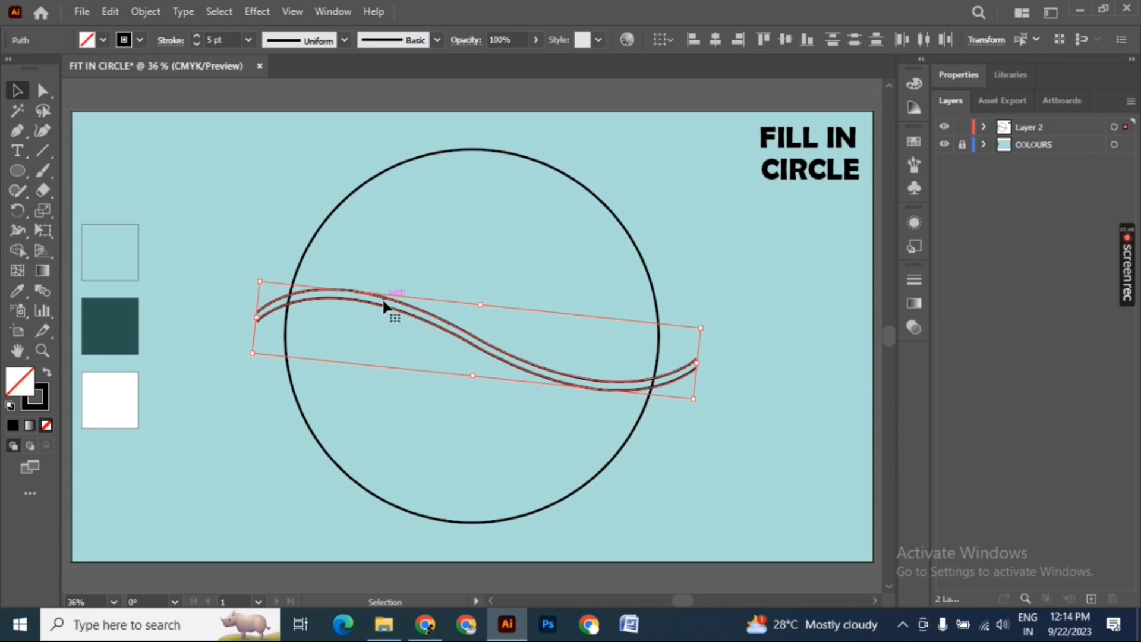
left_click(143, 11)
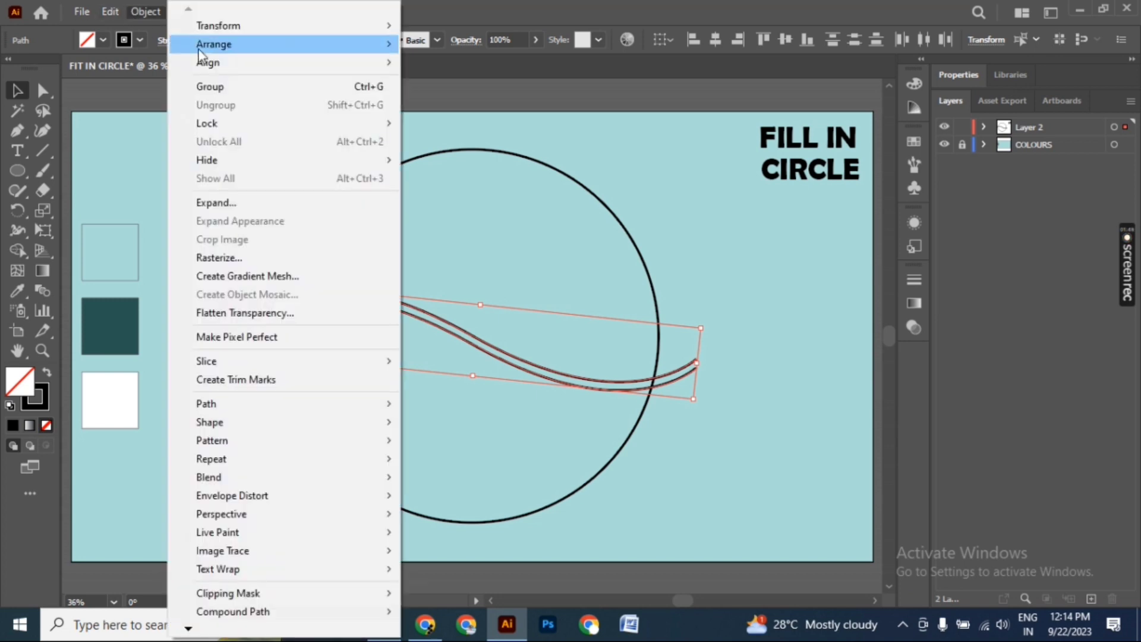
left_click(202, 86)
left_click(538, 298)
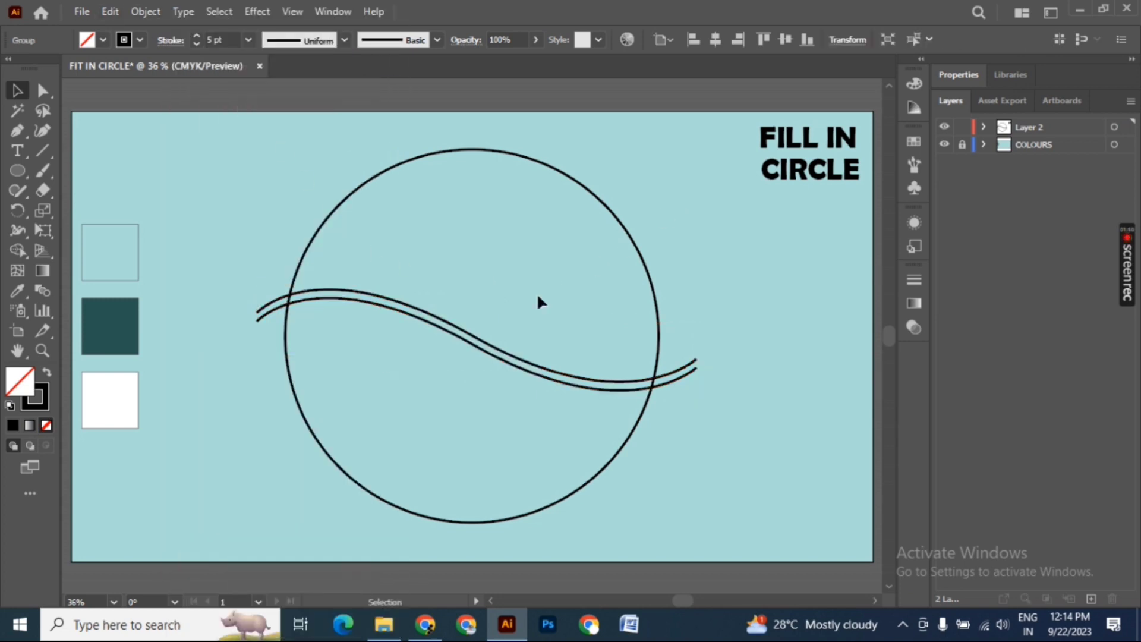
Step: Align the curve group to the artboard's horizontal and vertical centre
left_click(474, 344)
left_click(715, 39)
left_click(784, 39)
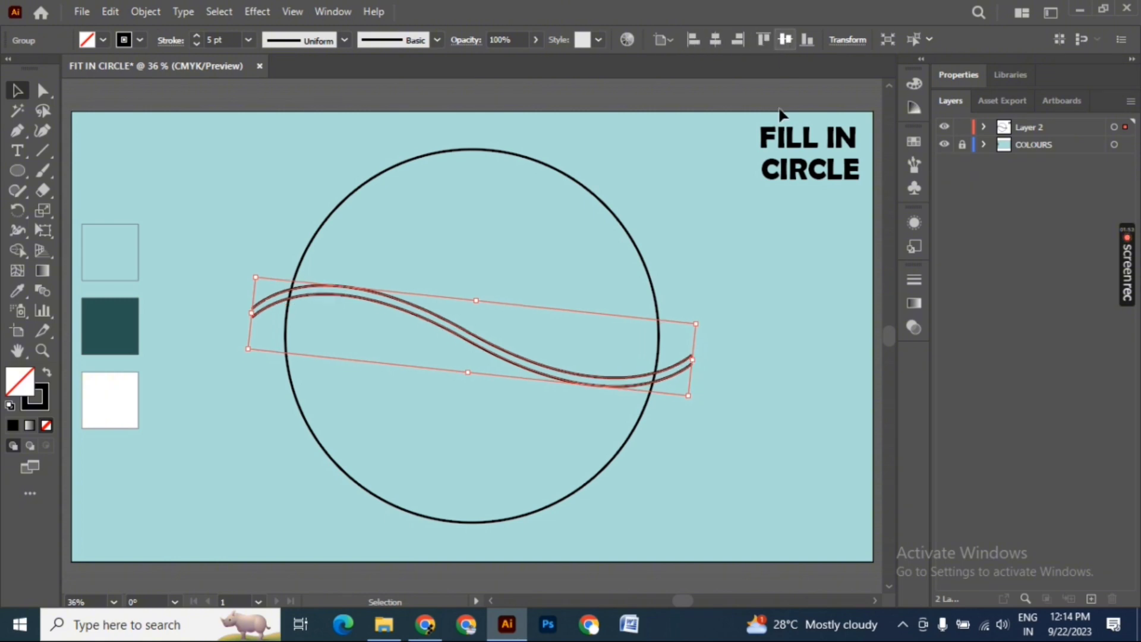
left_click(701, 250)
Step: Group the circle together with the pair of S-shaped curves
left_click_drag(307, 162, 579, 448)
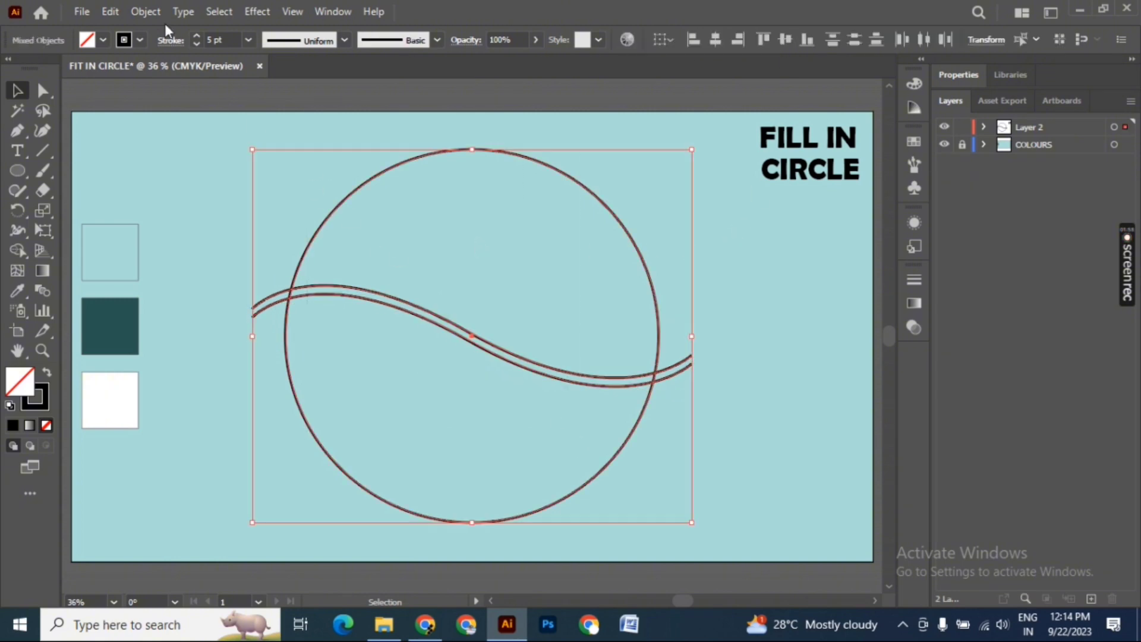
left_click(145, 11)
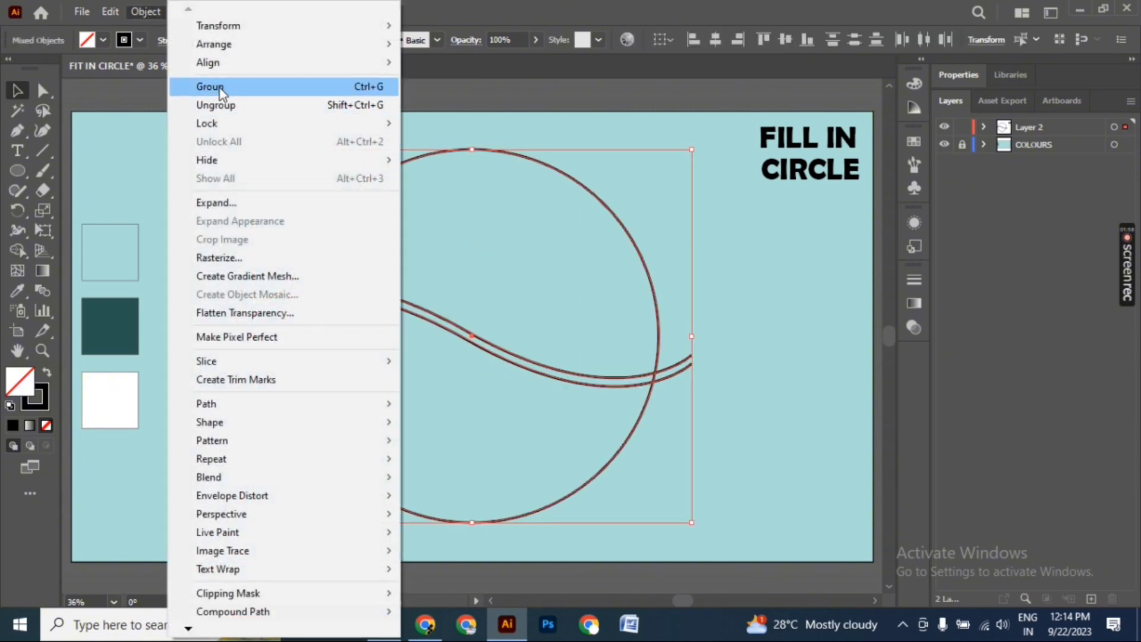
left_click(204, 87)
Step: Split the grouped circle along the curves using the Pathfinder Divide operation
left_click(957, 77)
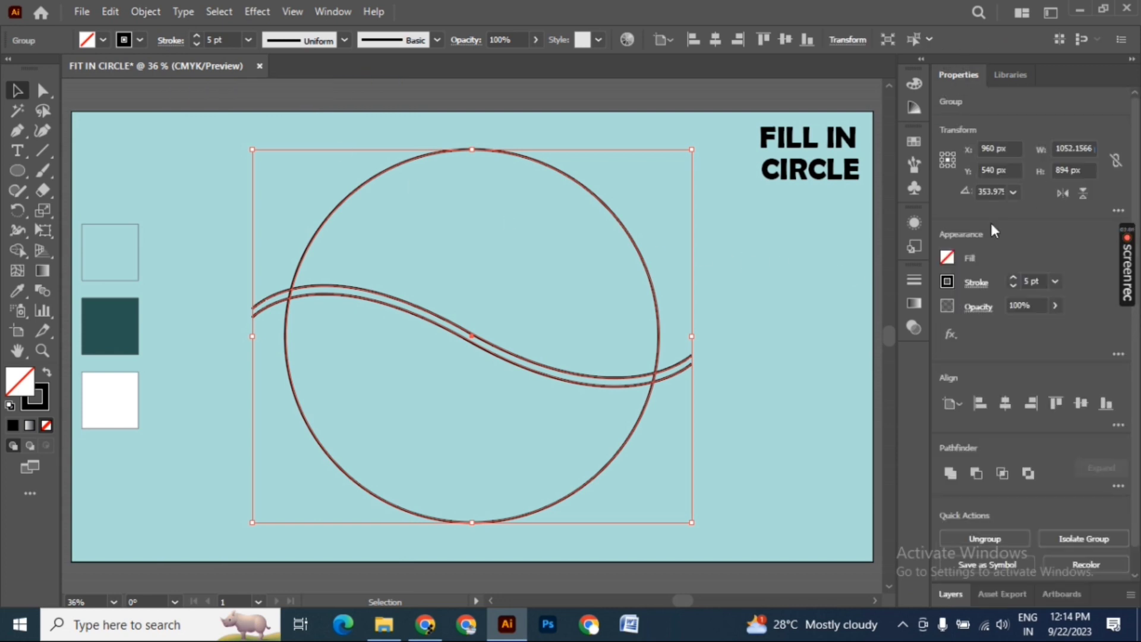
scroll(1087, 451, "down", 1)
left_click(1118, 462)
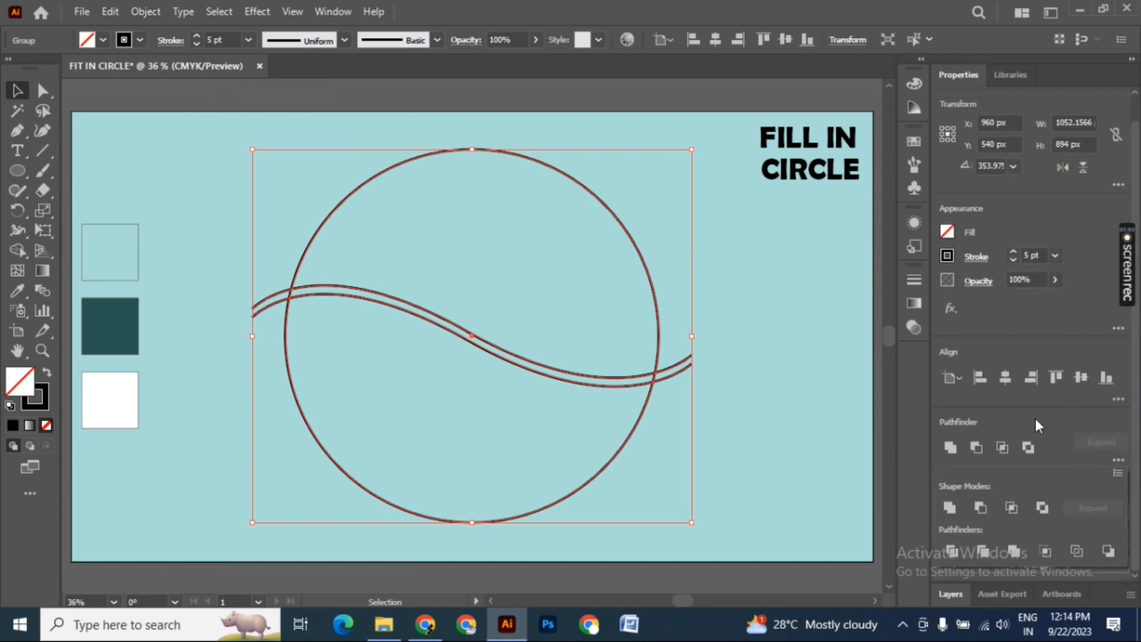
left_click(952, 552)
left_click(751, 344)
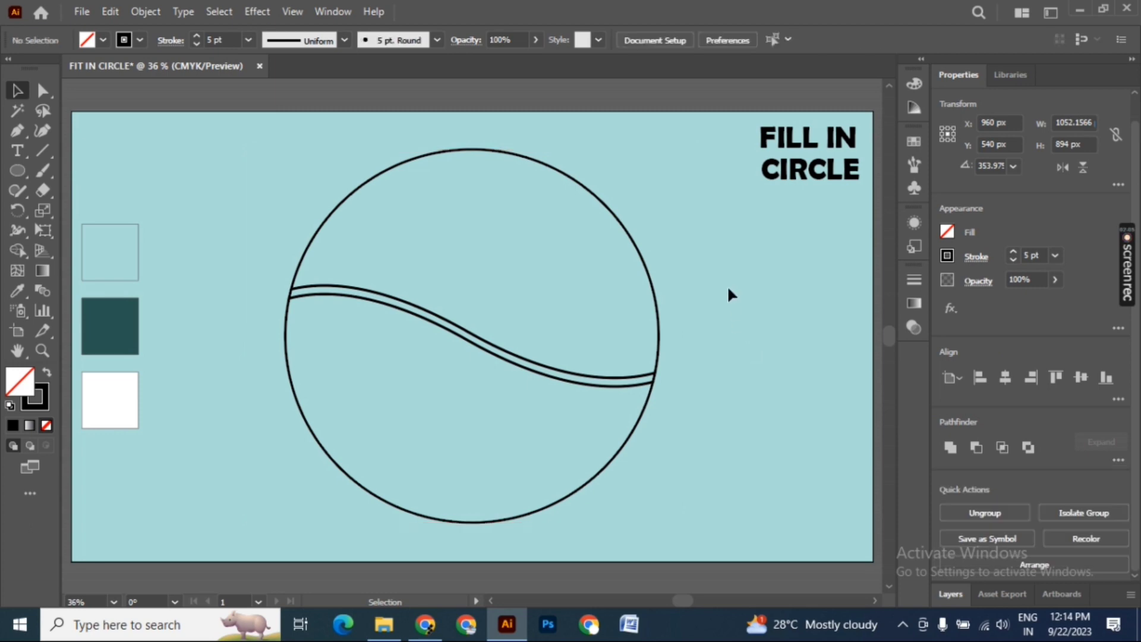
Step: Ungroup the divided circle into separate pieces
left_click(423, 315)
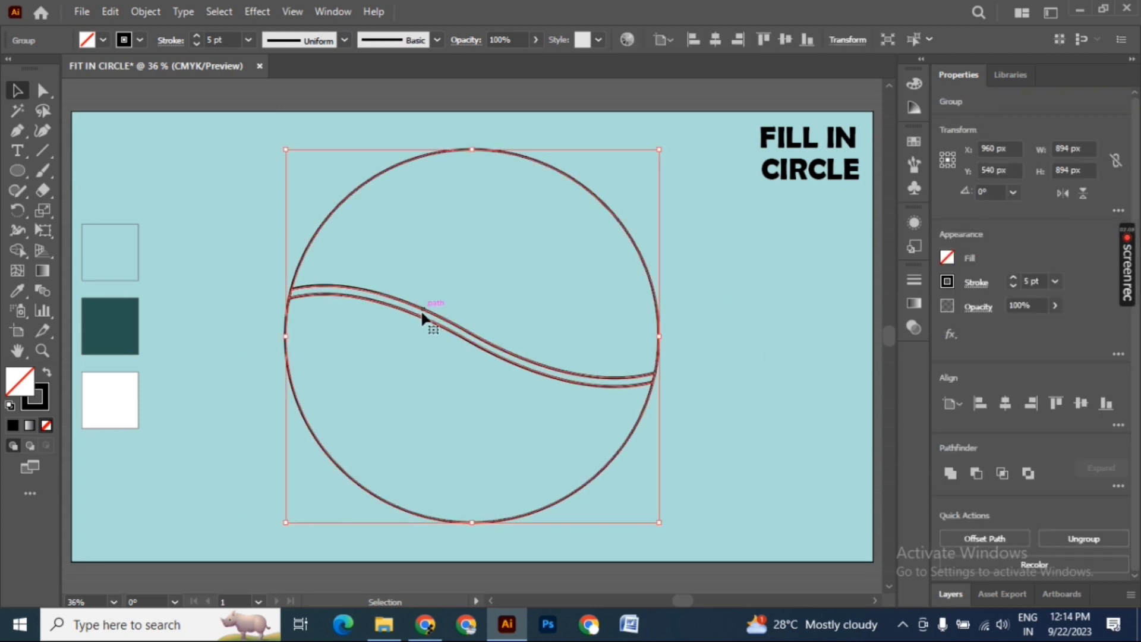
right_click(422, 315)
left_click(472, 451)
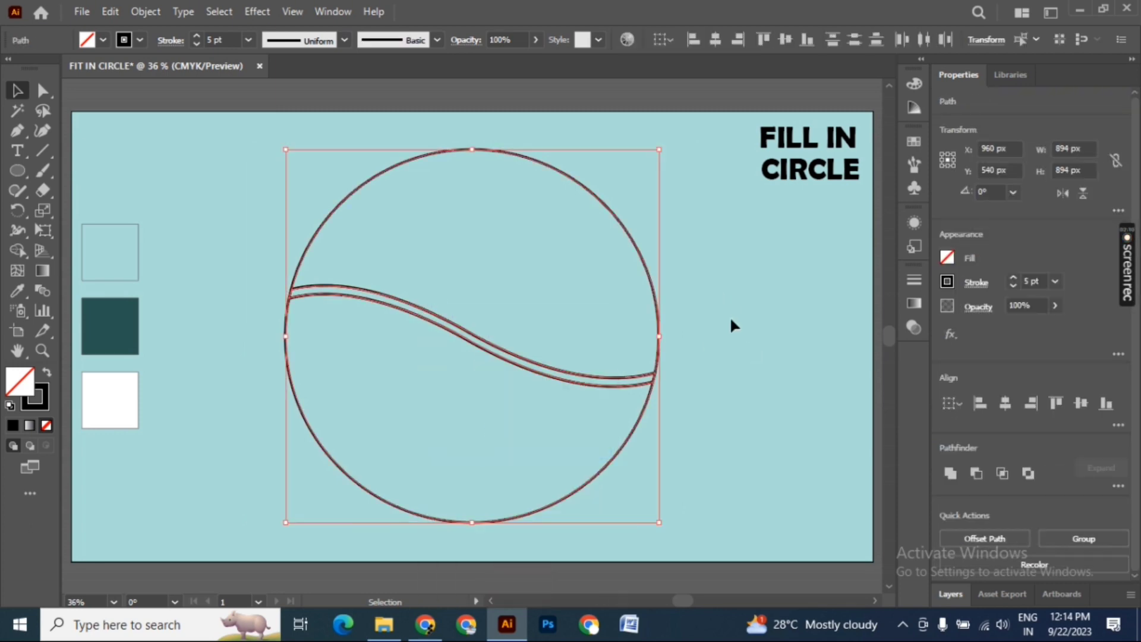
left_click(730, 316)
Step: Pull the thin curved band out from between the two circle halves and delete it
left_click(615, 385)
left_click_drag(615, 386, 761, 329)
key("BackSpace")
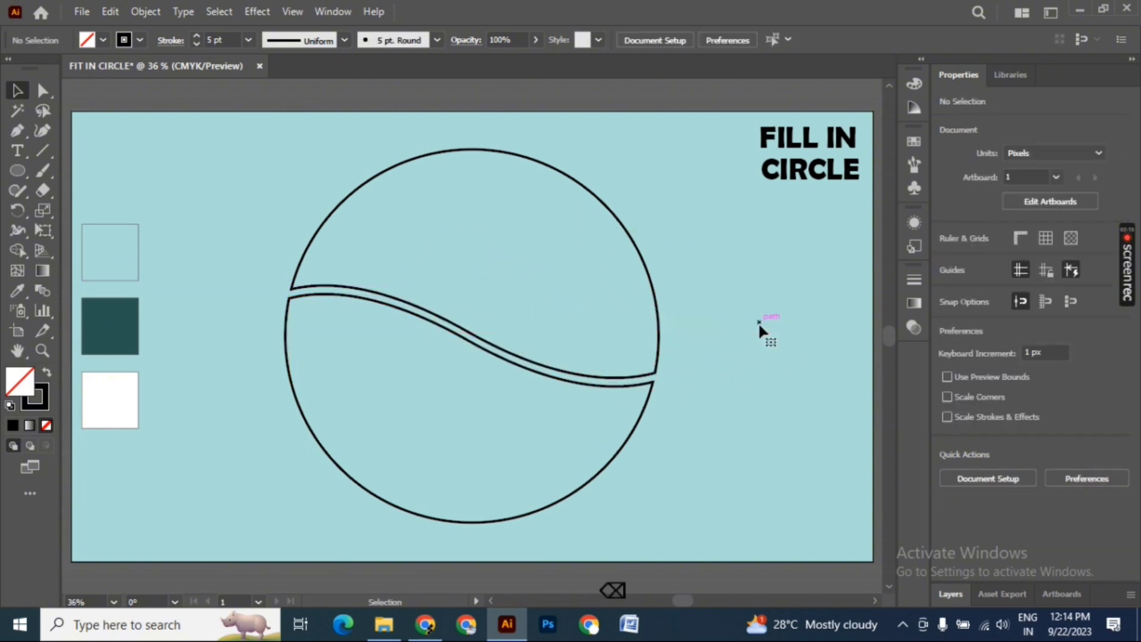
Step: Set the stroke of both circle halves to none
left_click(580, 493)
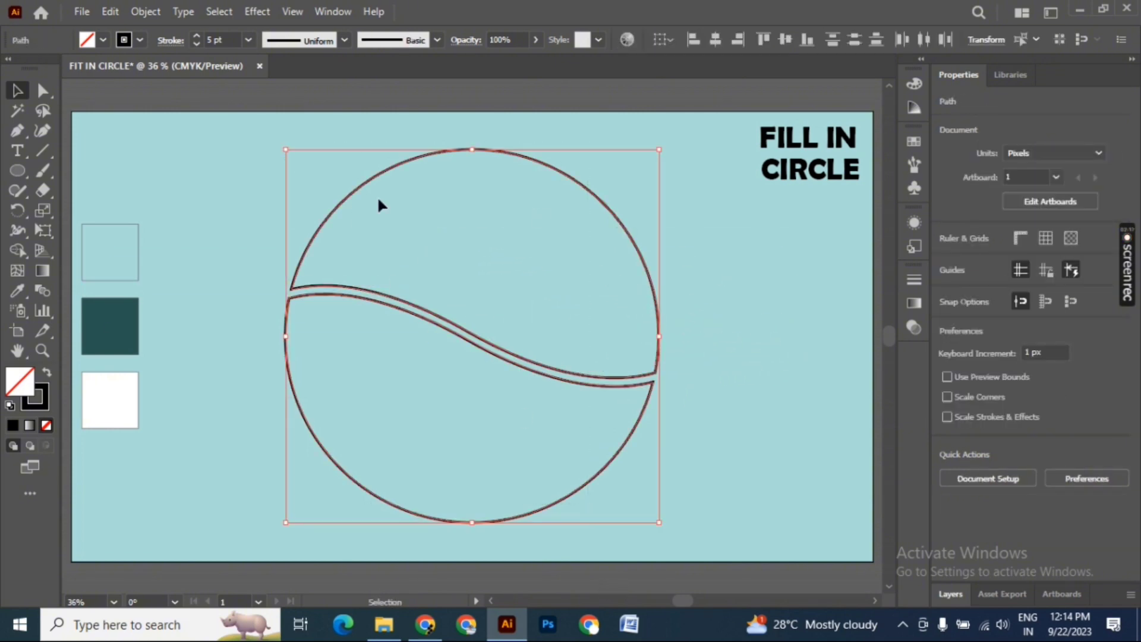
left_click(142, 39)
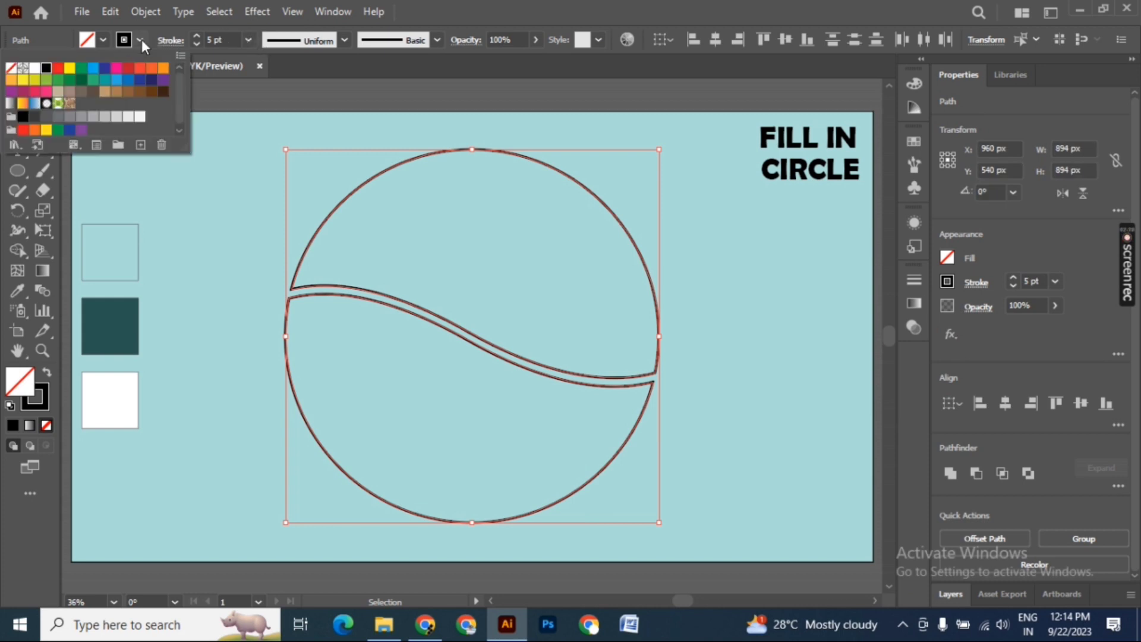
left_click(11, 68)
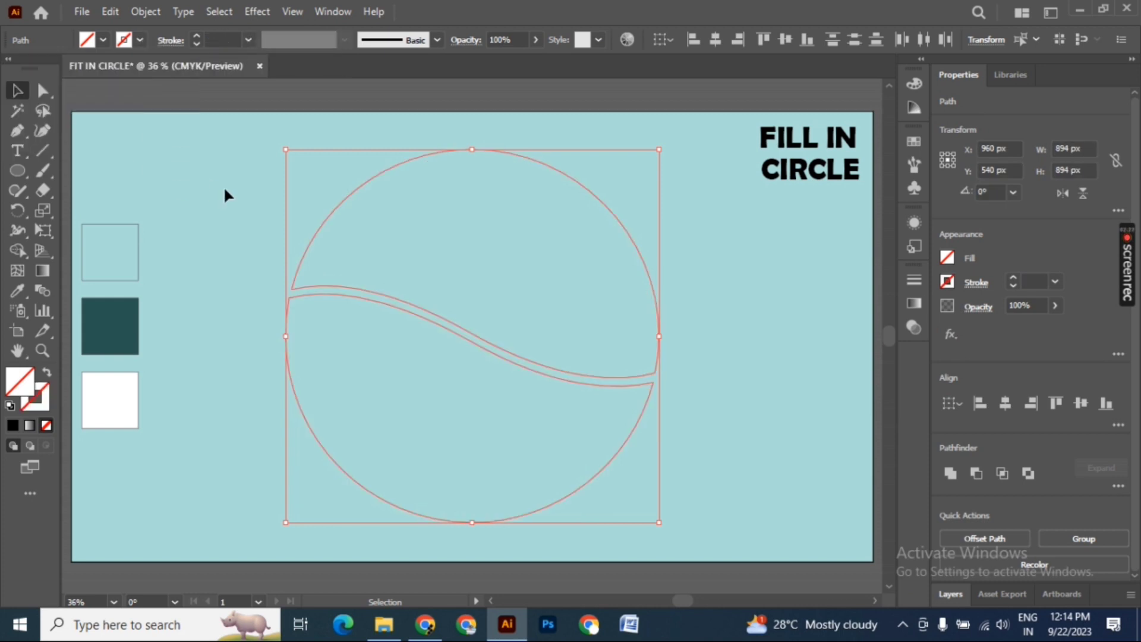
Step: Warp the "FILL IN" text into the upper circle half using Envelope Distort's Make with Top Object
left_click(233, 204)
left_click(343, 195)
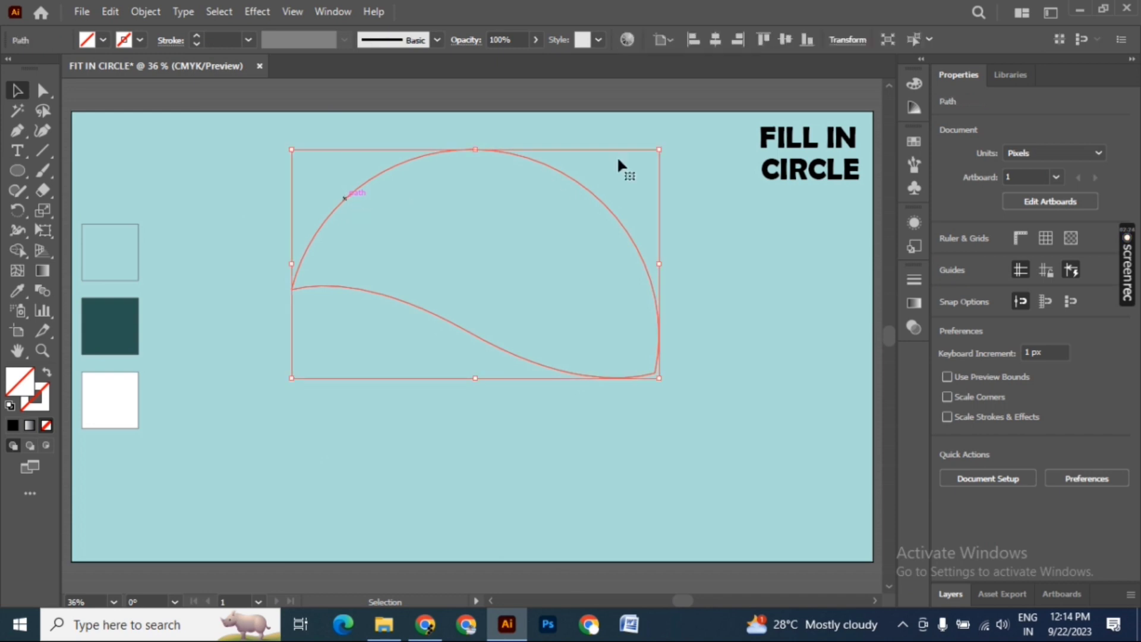
left_click(806, 142, "shift")
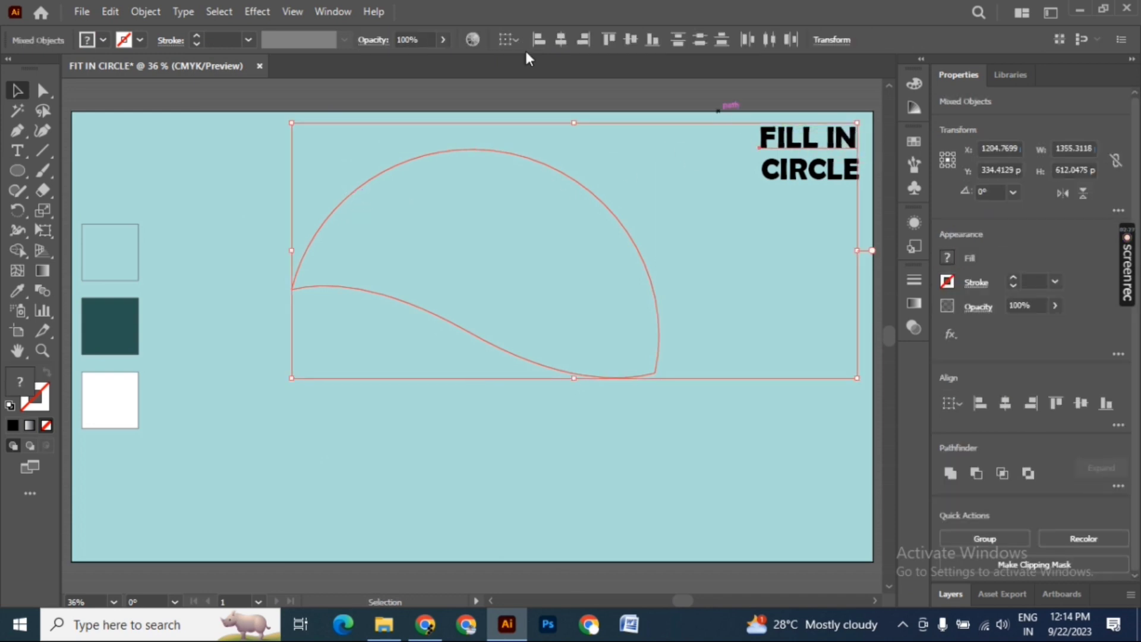
left_click(144, 12)
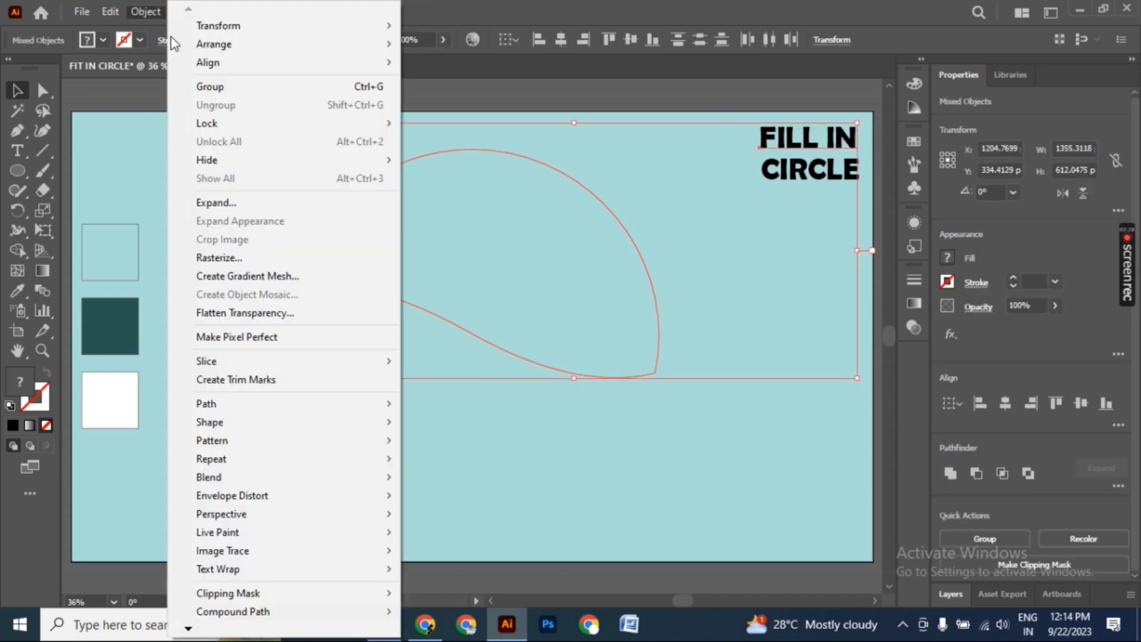
mouse_move(301, 501)
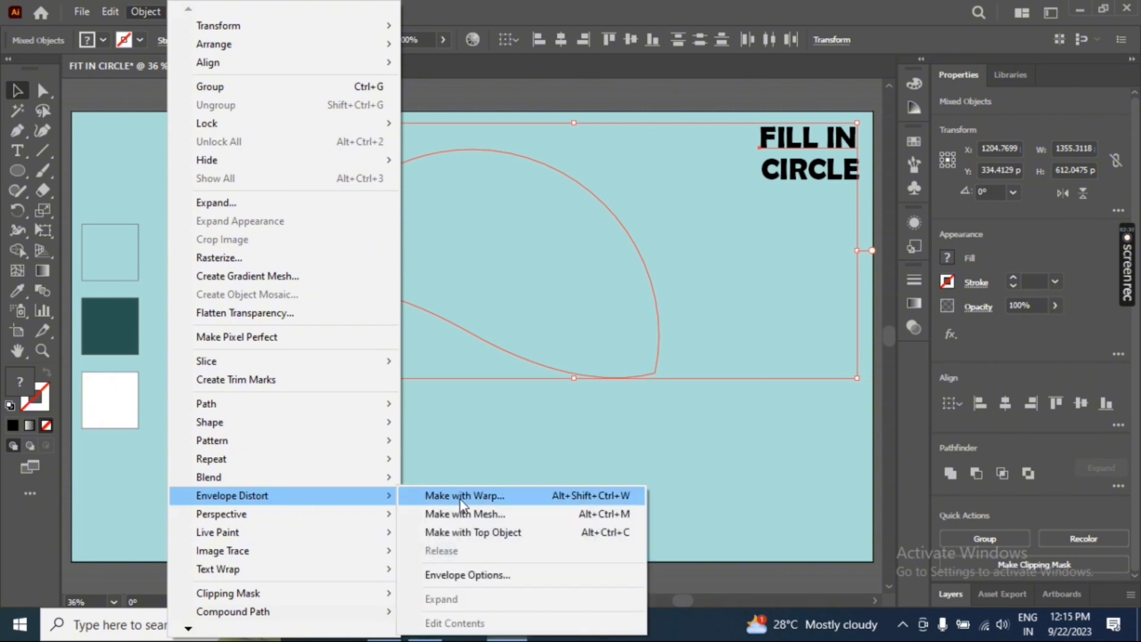
left_click(480, 532)
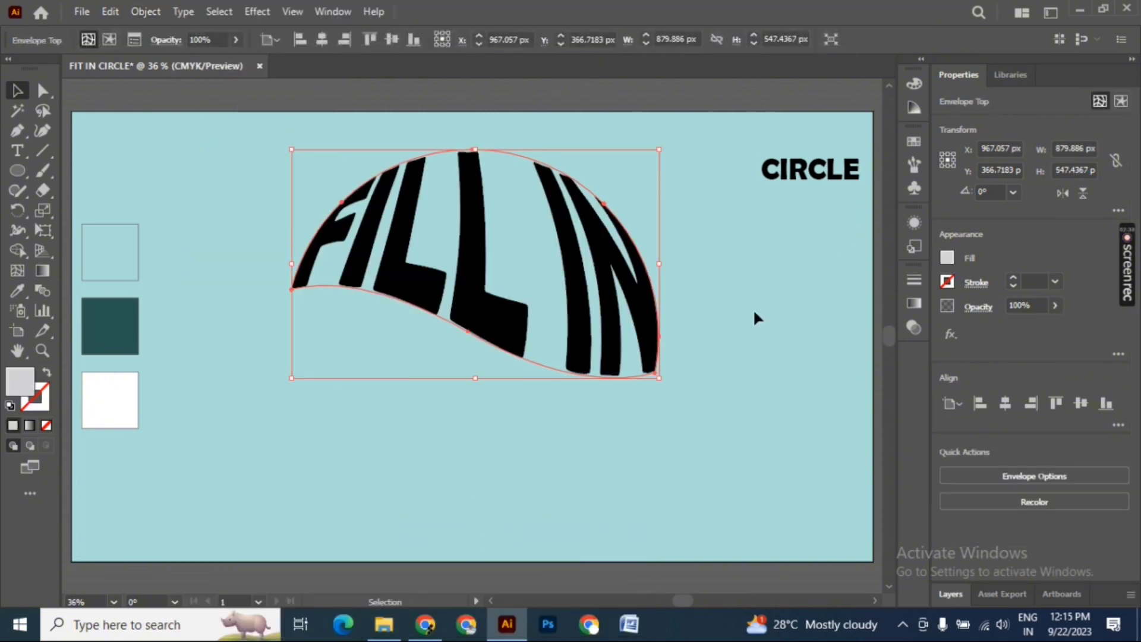
Step: Warp the "CIRCLE" text into the lower circle half using Envelope Distort's Make with Top Object
left_click(481, 475)
left_click(510, 521)
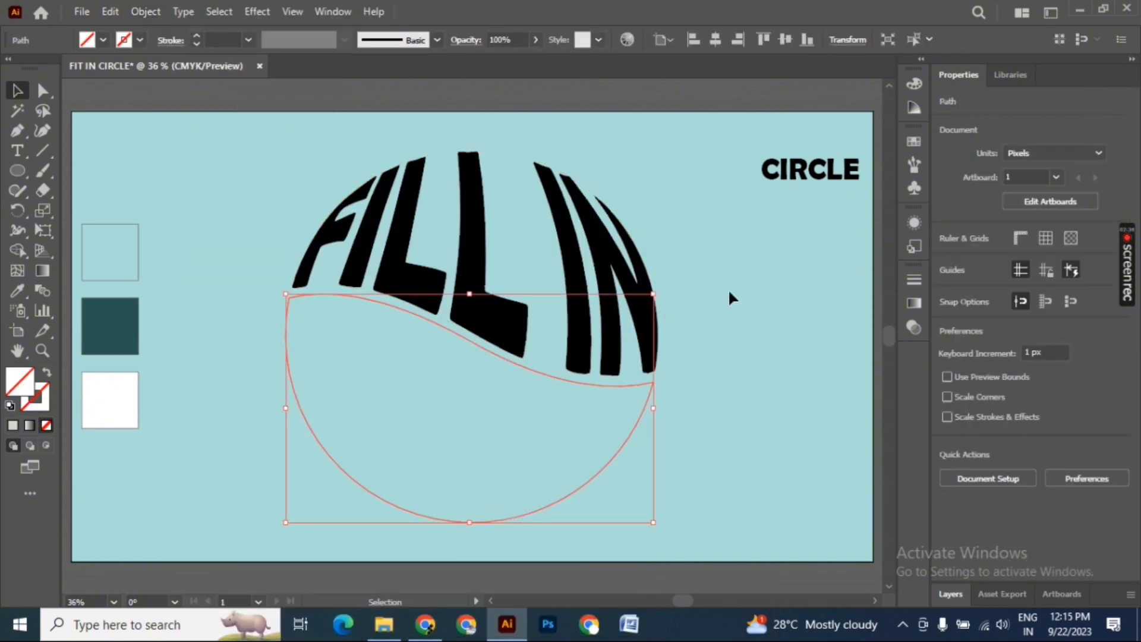
left_click(804, 175, "shift")
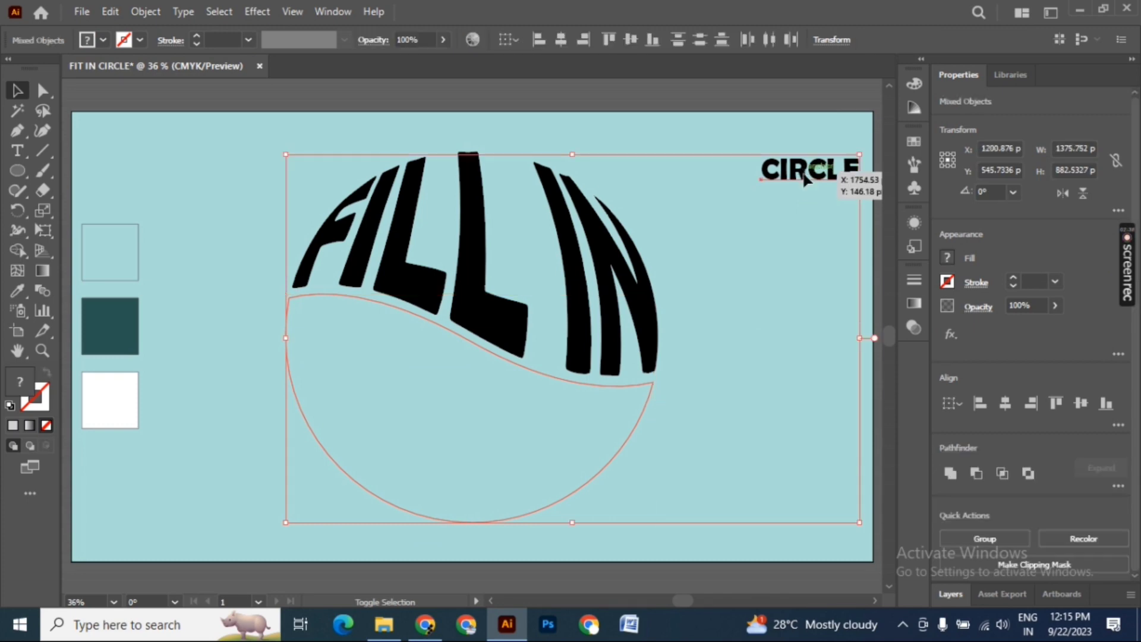
left_click(145, 11)
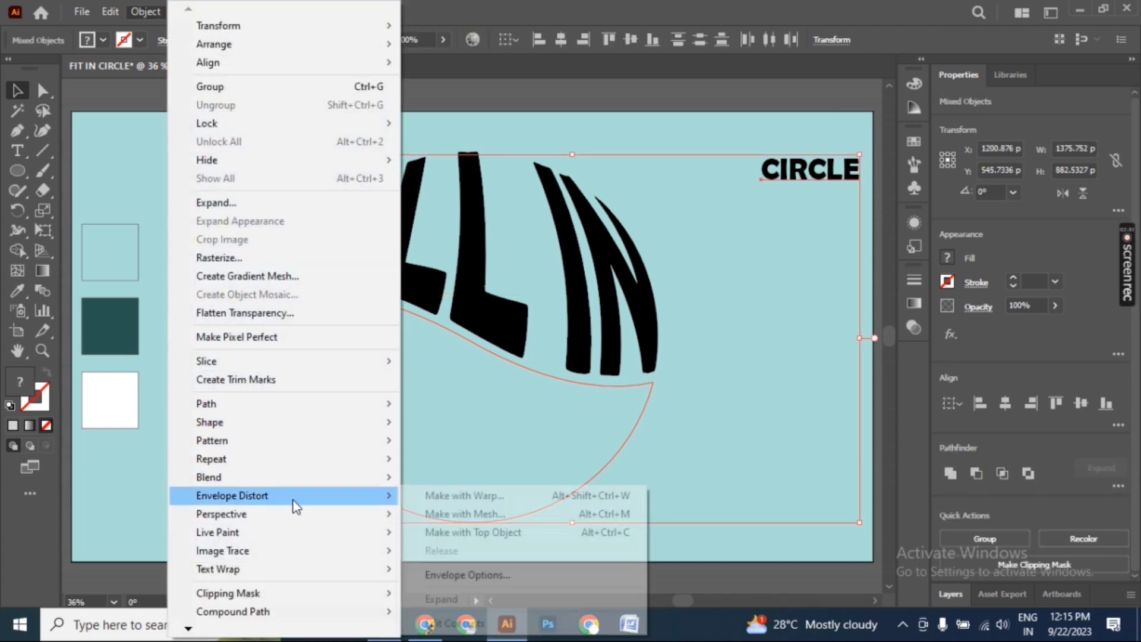
left_click(454, 531)
left_click(298, 122)
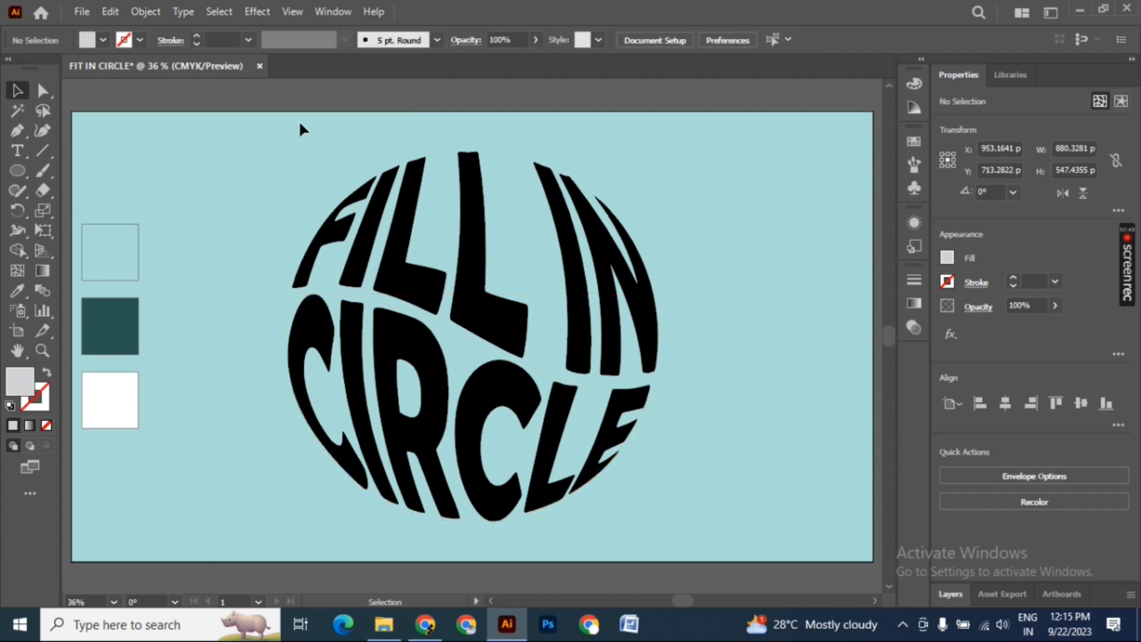
Step: Group the two warped words together
left_click(565, 287)
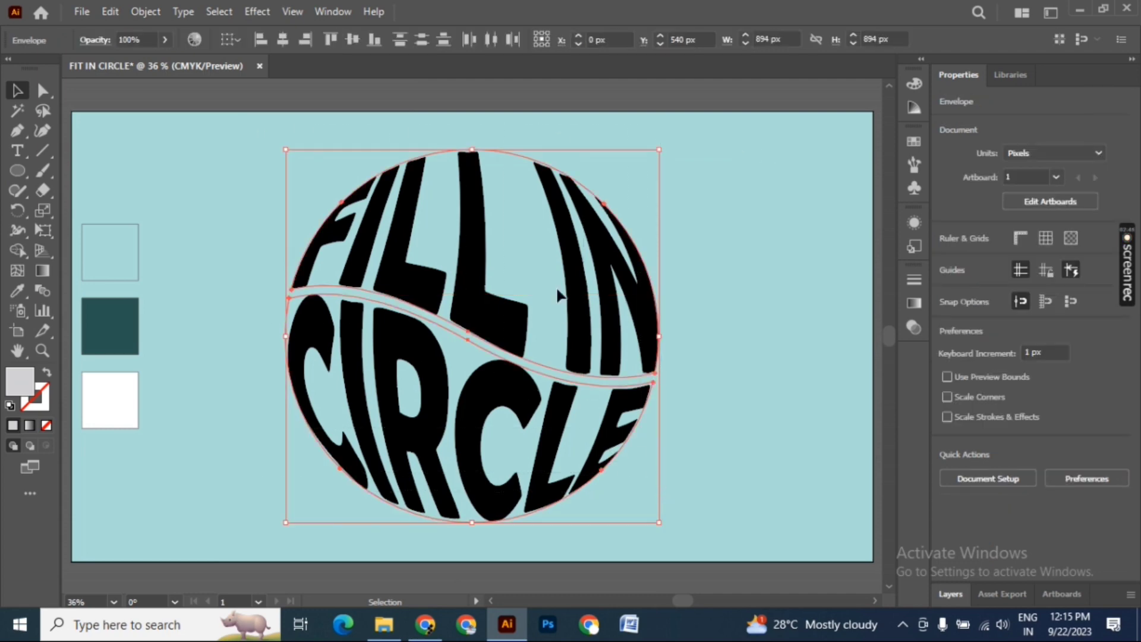
left_click(145, 12)
left_click(221, 86)
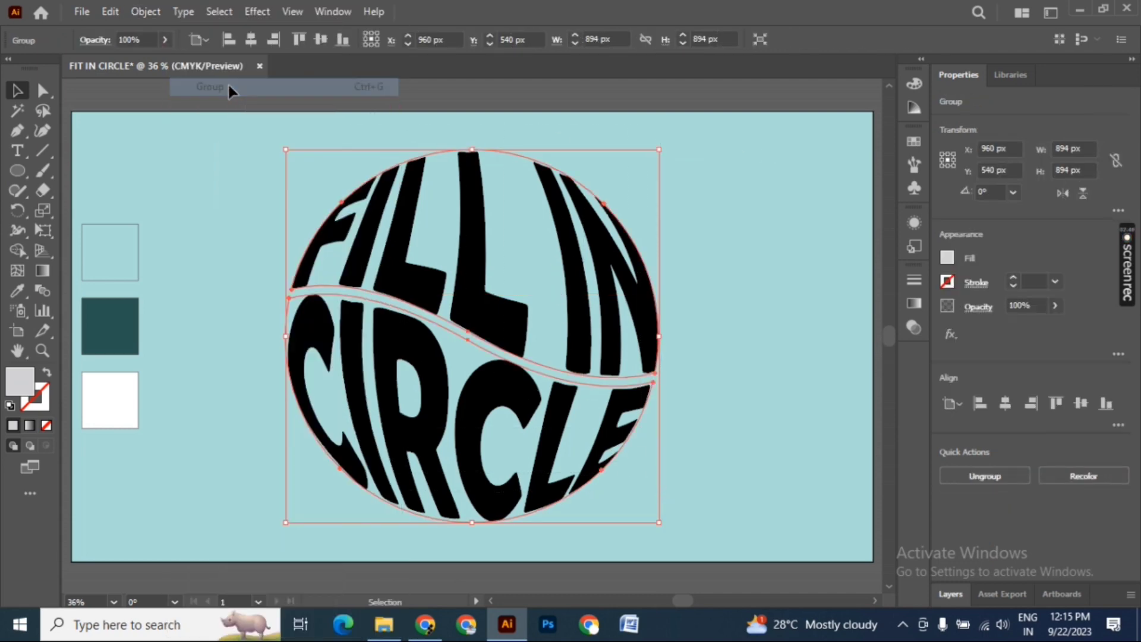
left_click(741, 201)
Step: Expand the grouped lettering into editable shapes with both Object and Fill enabled
left_click_drag(326, 114, 668, 489)
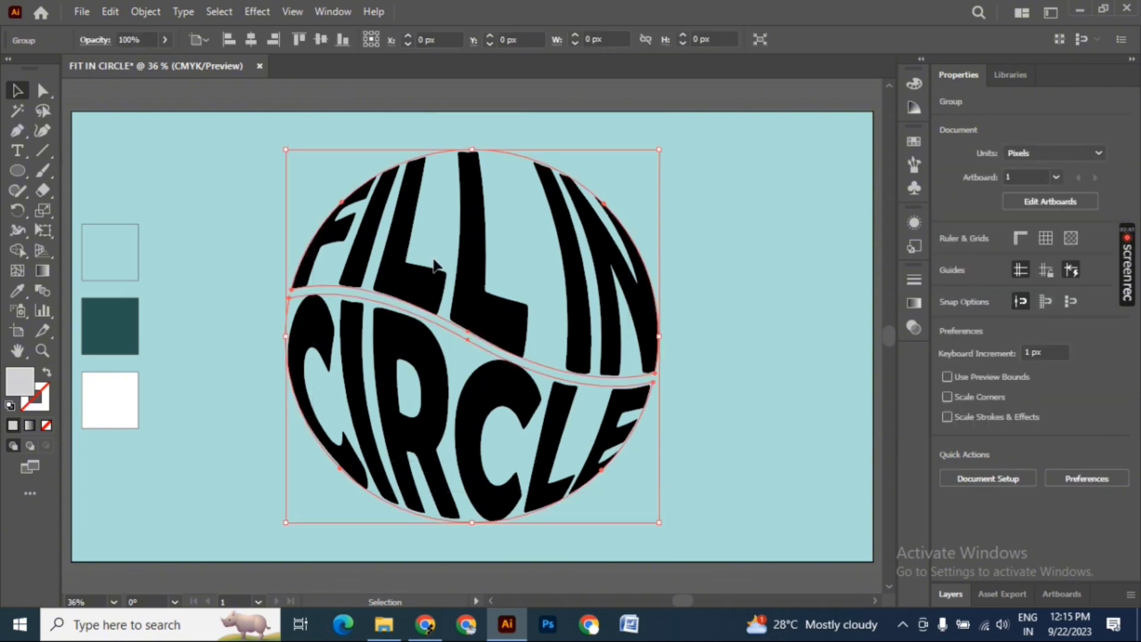
right_click(401, 253)
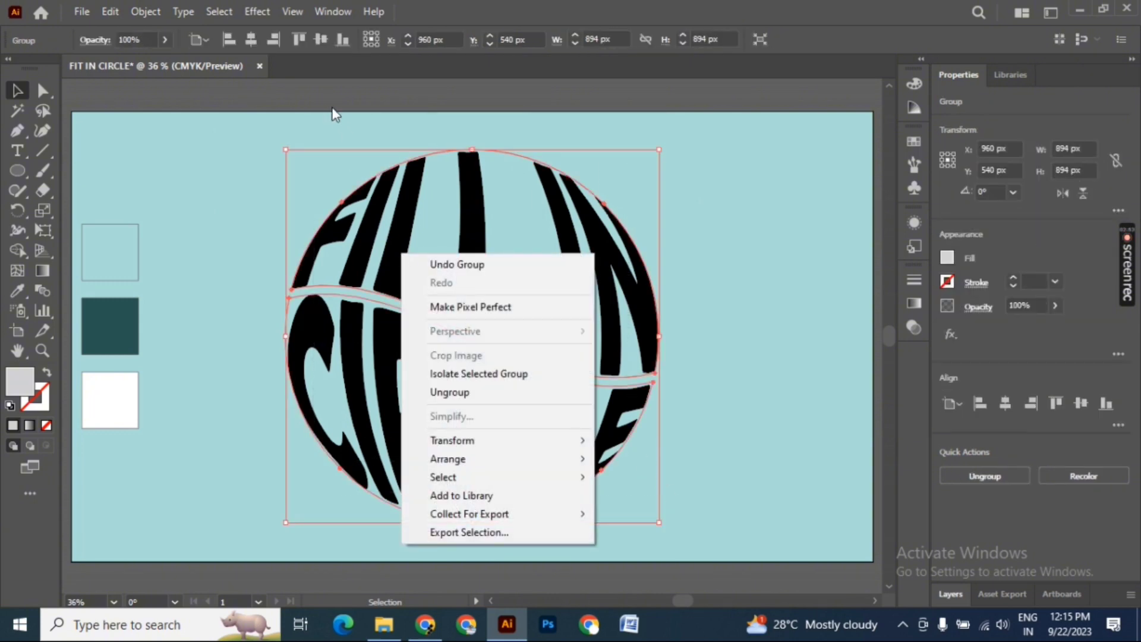
left_click(335, 114)
scroll(298, 145, "down", 1)
left_click_drag(290, 122, 675, 561)
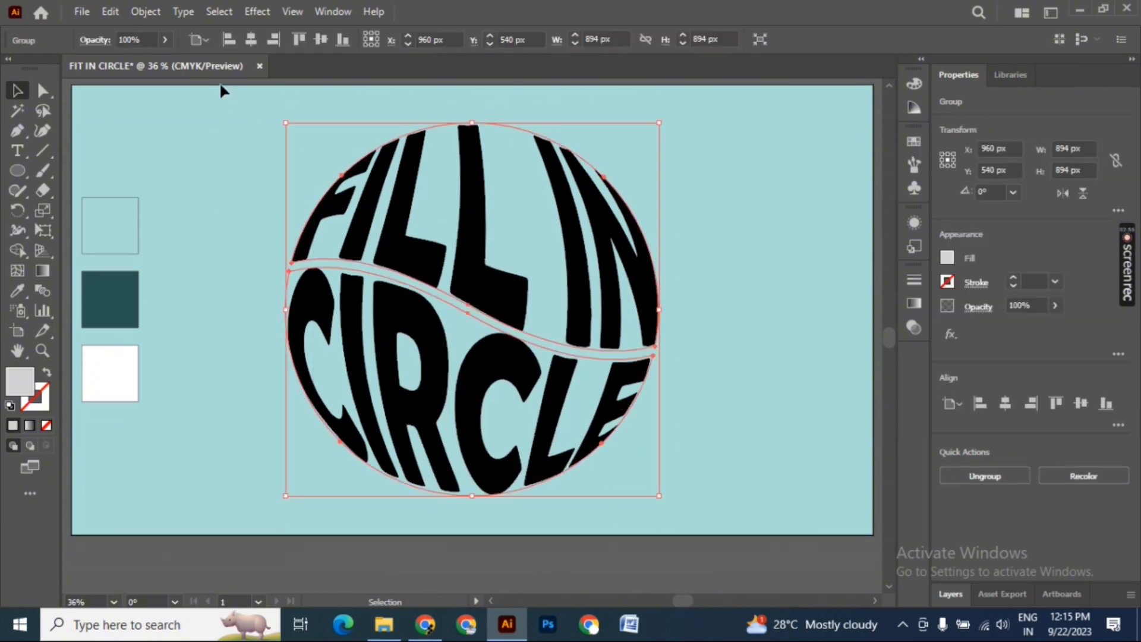
left_click(144, 12)
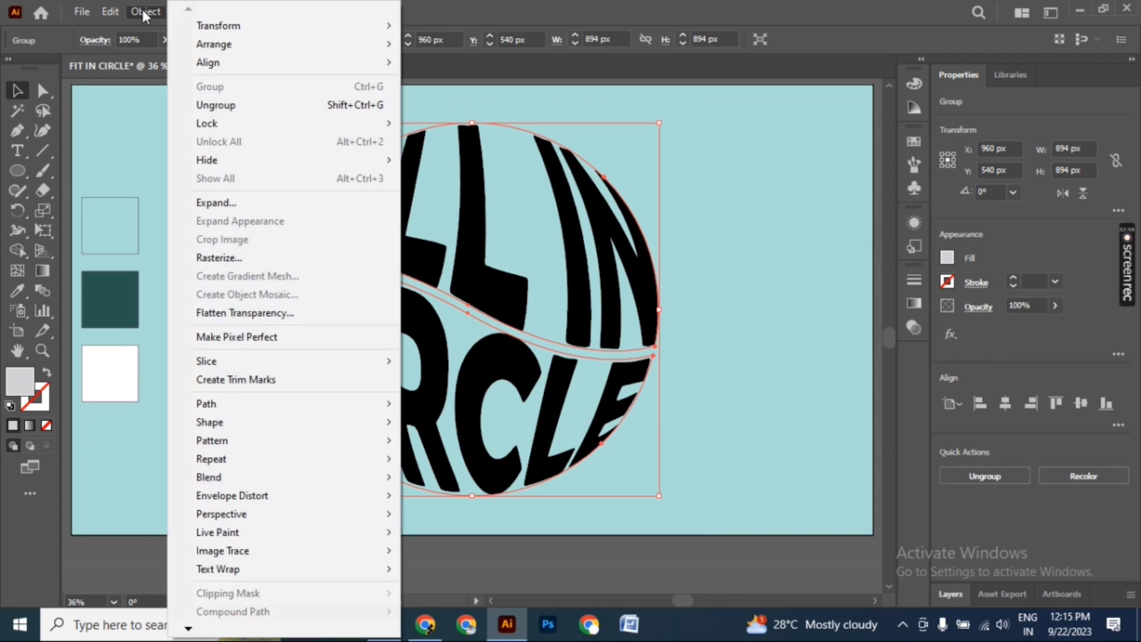
left_click(227, 202)
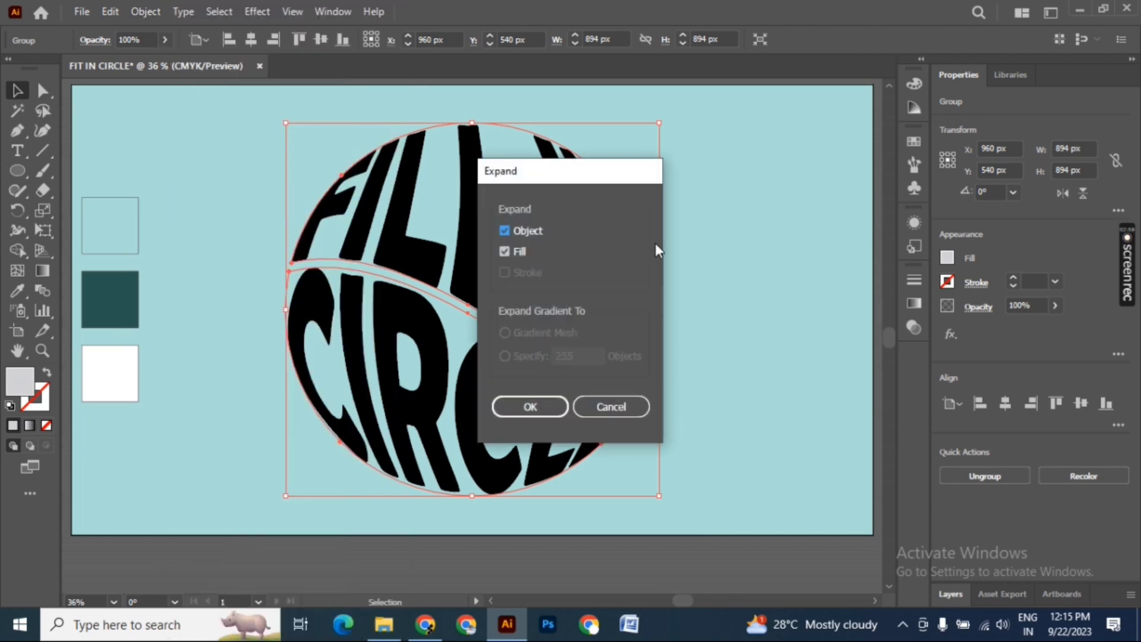
left_click(543, 407)
left_click(729, 257)
Step: Copy the expanded lettering and paste two duplicates of it in place
left_click(479, 265)
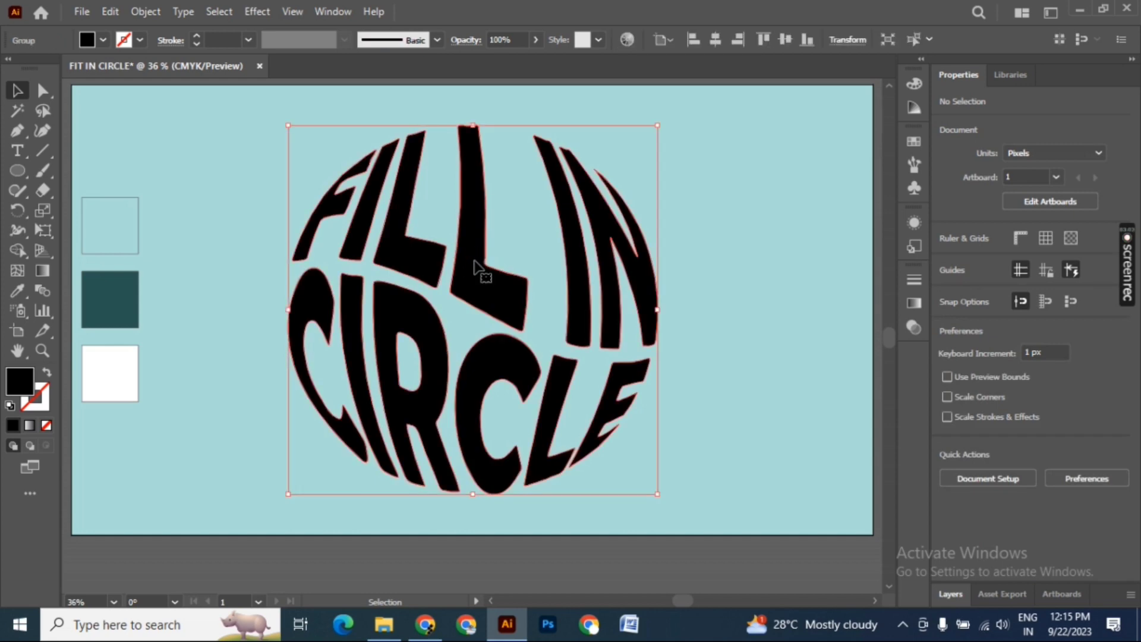
left_click(111, 13)
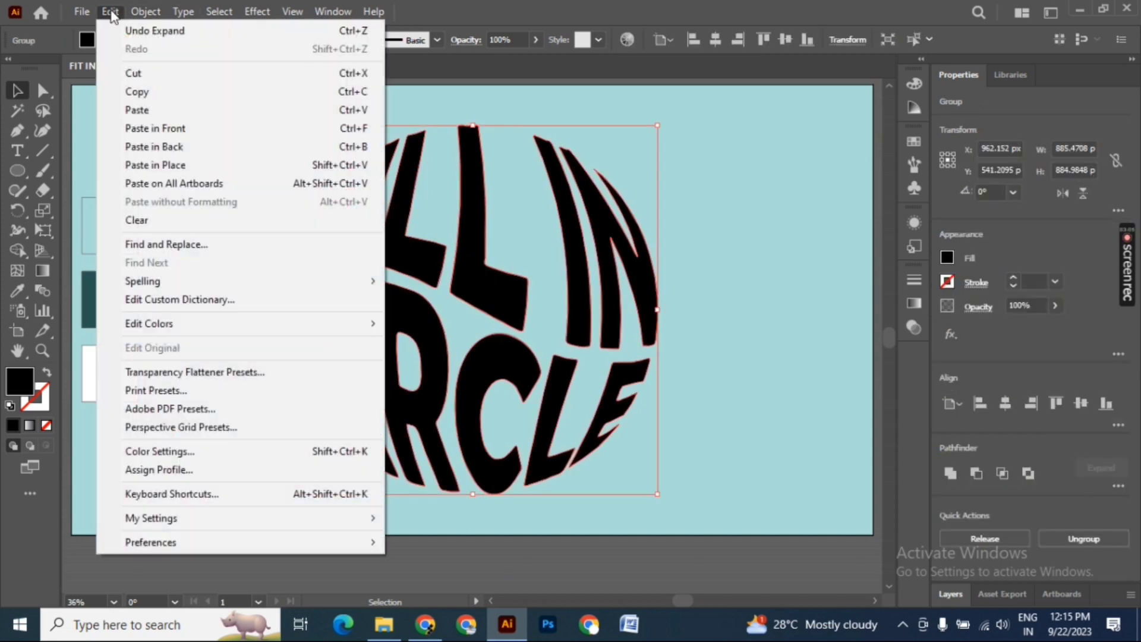
left_click(144, 95)
left_click(143, 95)
left_click(111, 11)
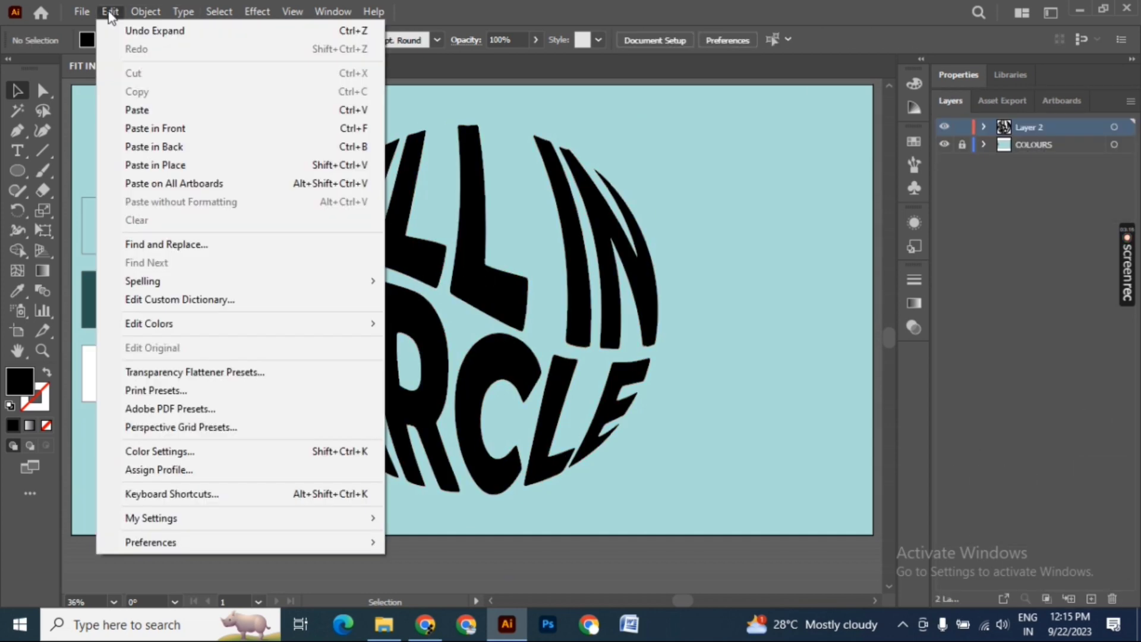
left_click(158, 167)
left_click(111, 12)
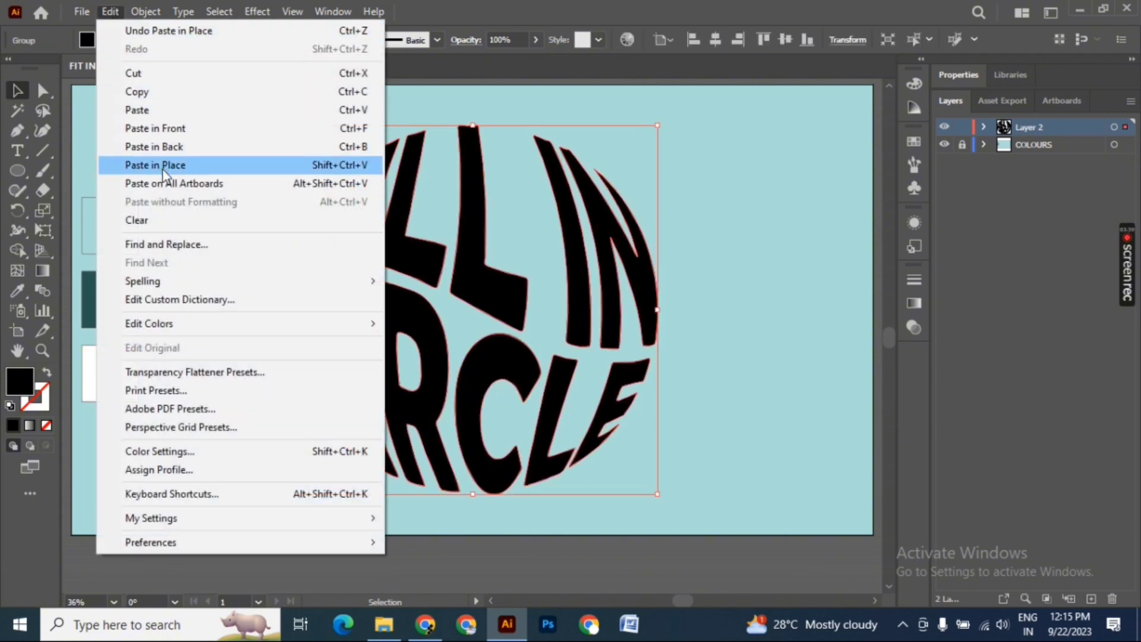
left_click(164, 168)
Step: Fill the topmost lettering group in Layer 2 with white sampled from the white colour square
left_click(984, 127)
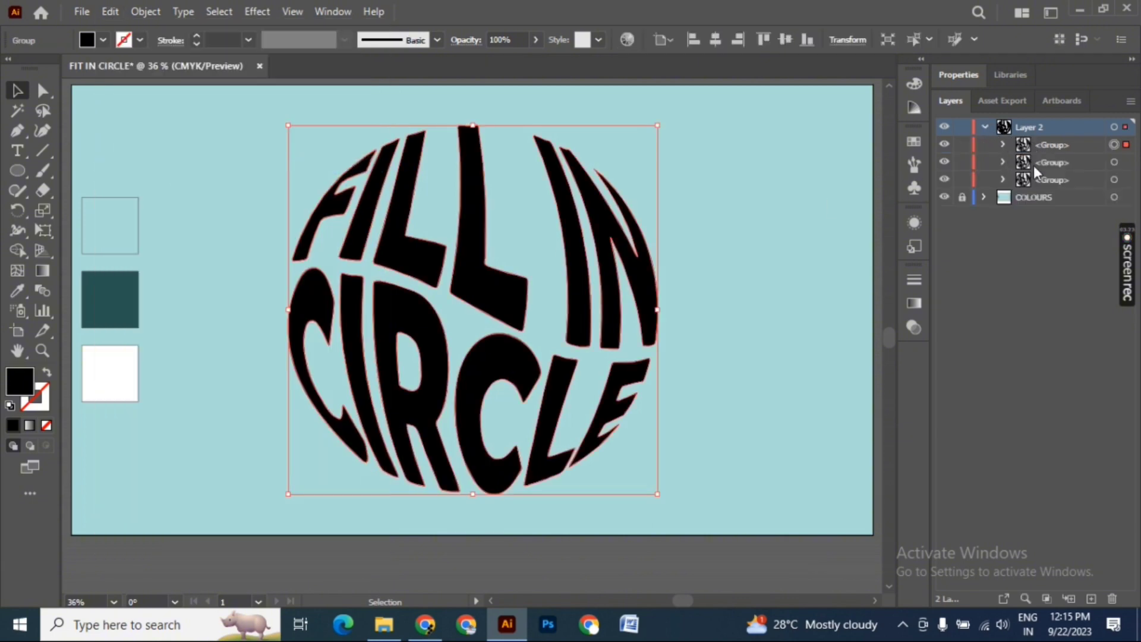
left_click(945, 146)
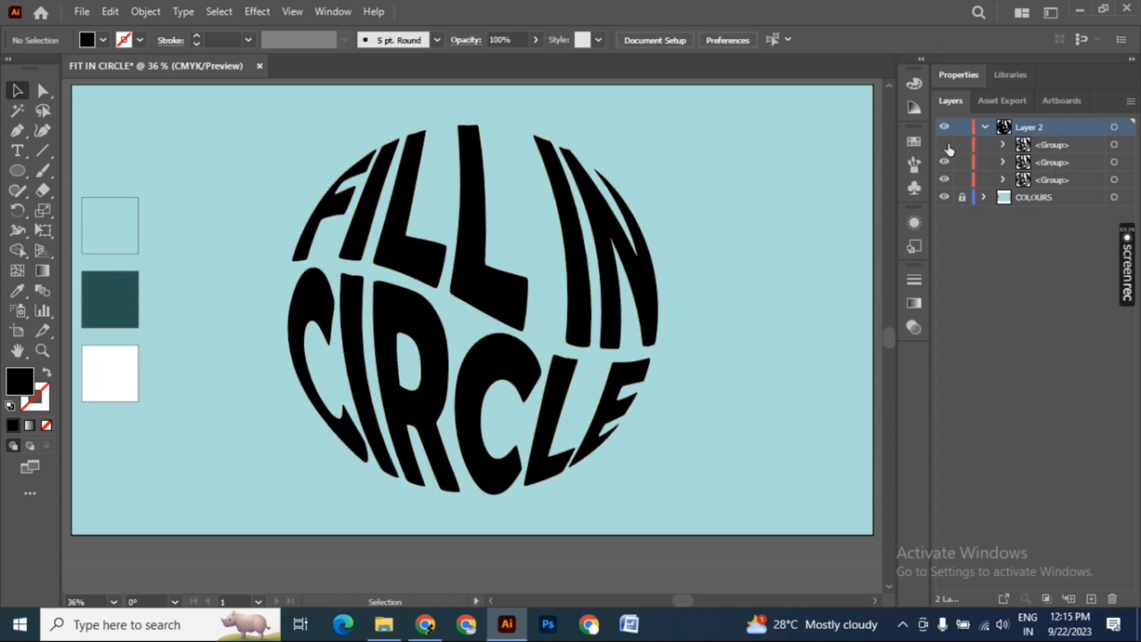
left_click(1050, 147)
left_click(471, 262)
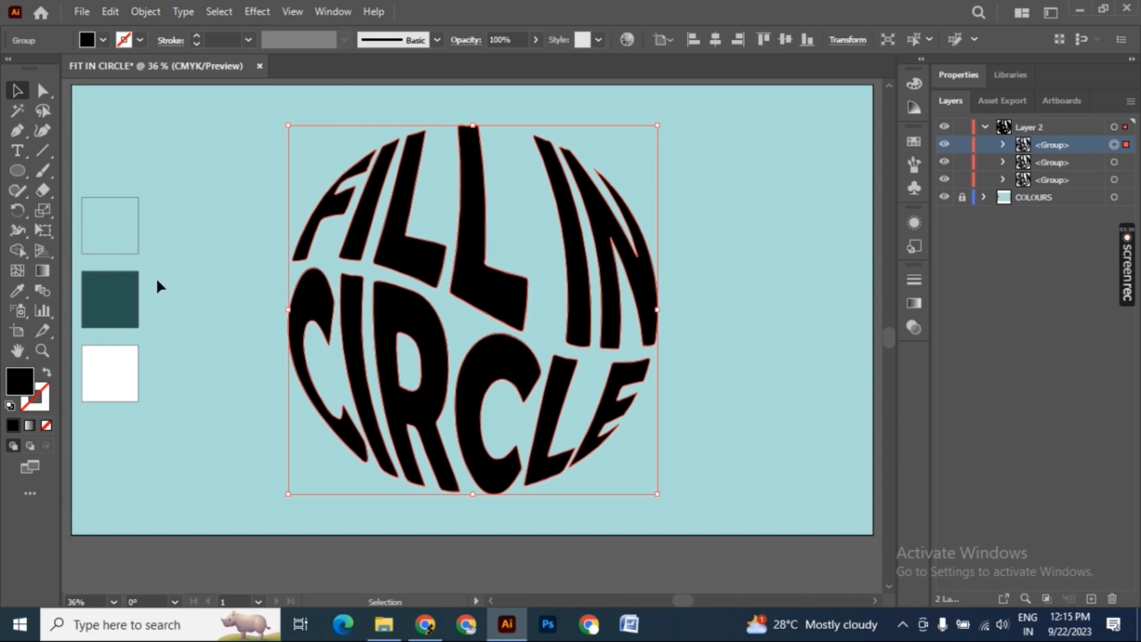
left_click(18, 289)
left_click(109, 373)
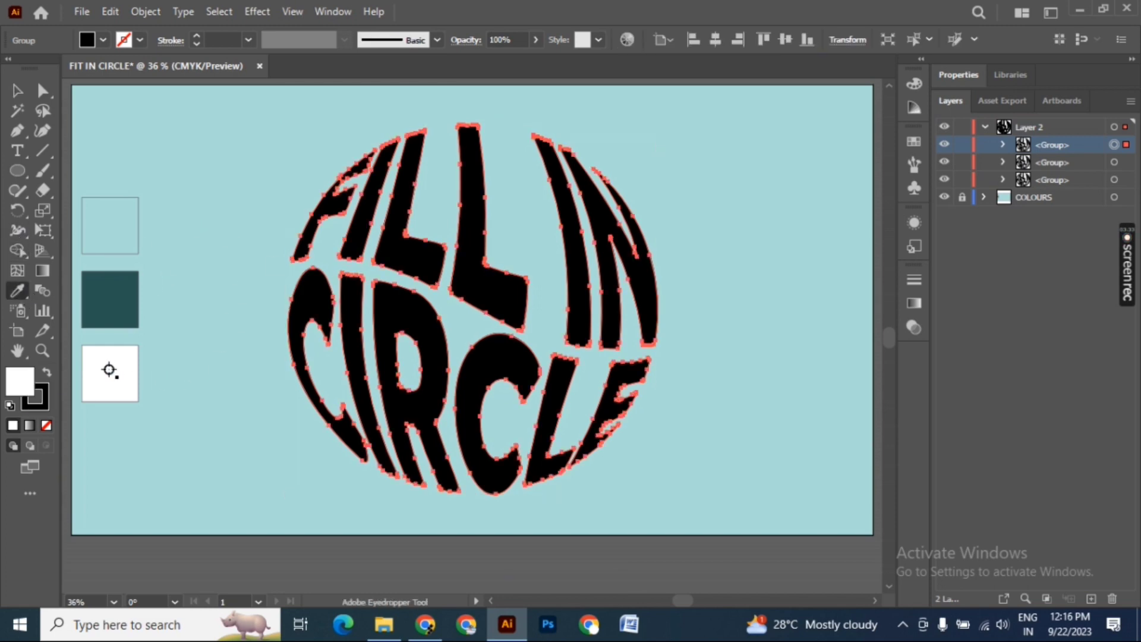
left_click(17, 91)
left_click(187, 142)
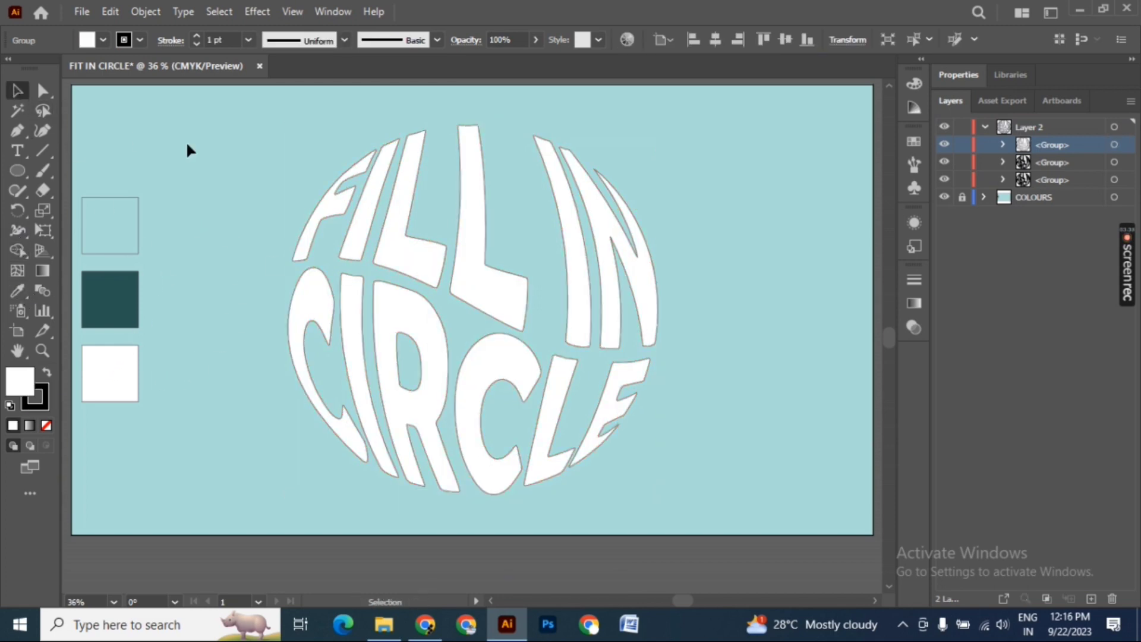
Step: Remove the stroke from the white lettering group
left_click(394, 249)
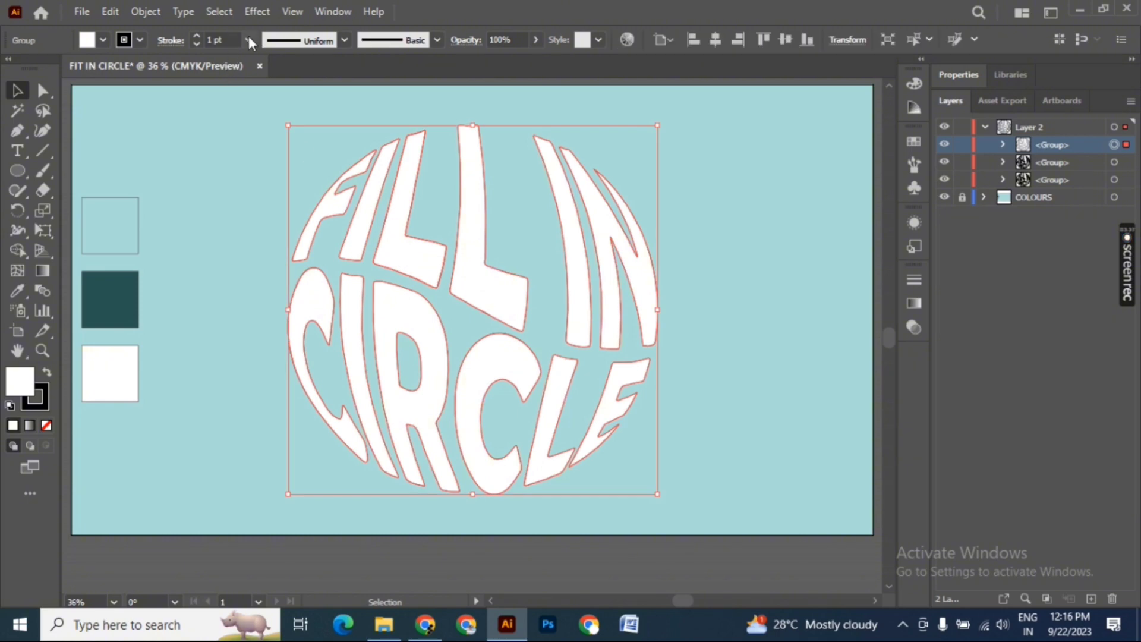
left_click(196, 44)
left_click(139, 39)
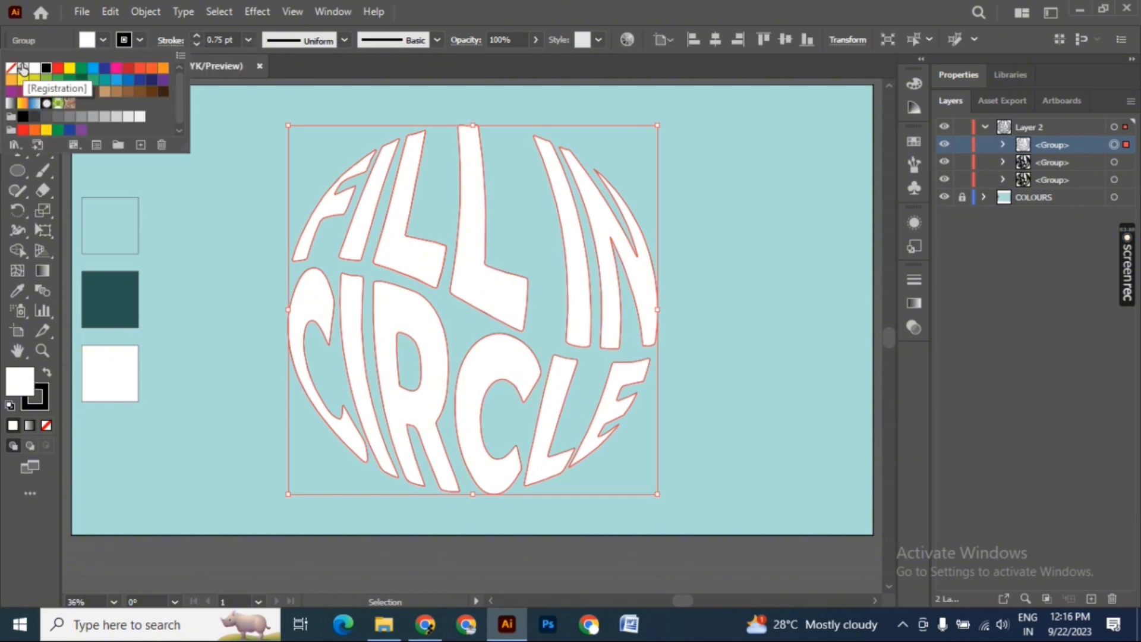
left_click(10, 67)
left_click(681, 220)
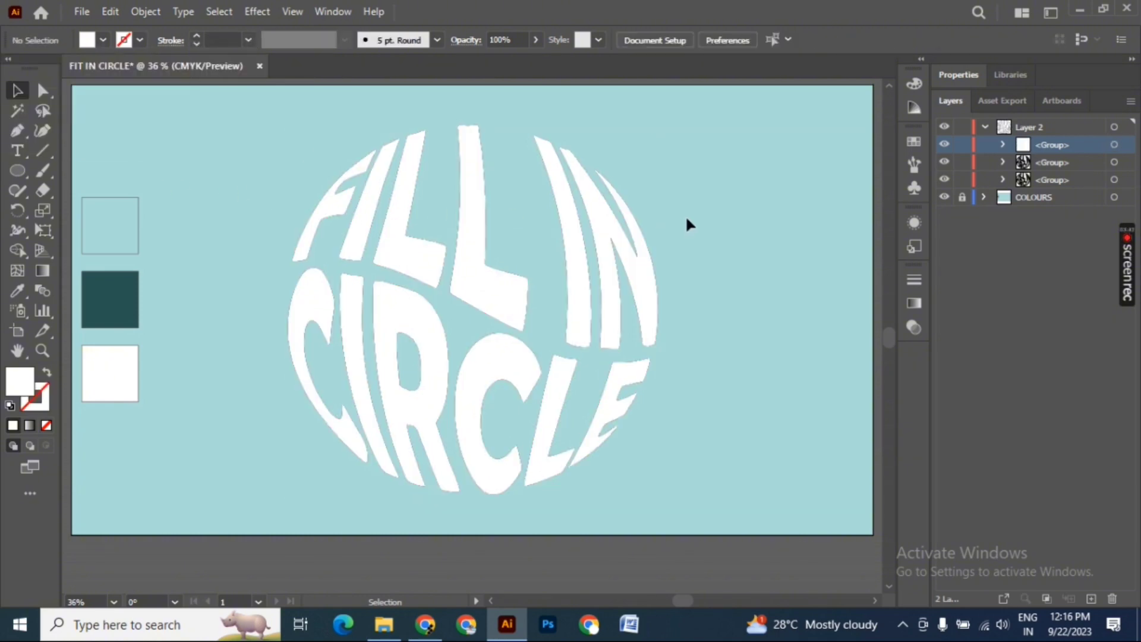
Step: Hide the white lettering group and shrink the bottommost black copy about its centre to roughly a quarter of its size
left_click(944, 145)
left_click(1046, 161)
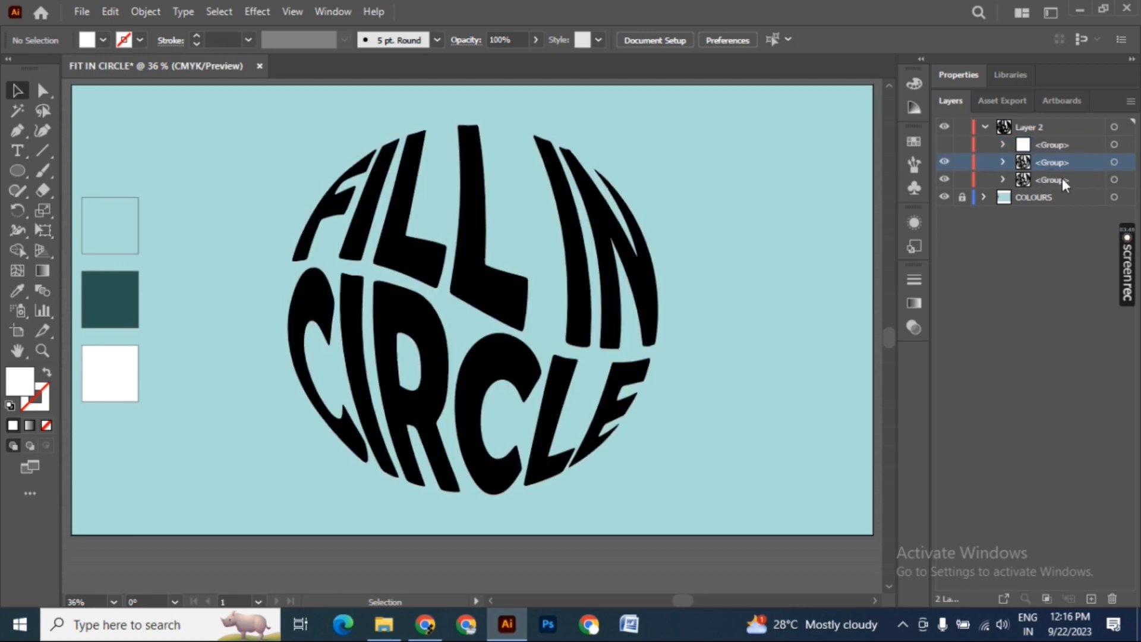
left_click(474, 255)
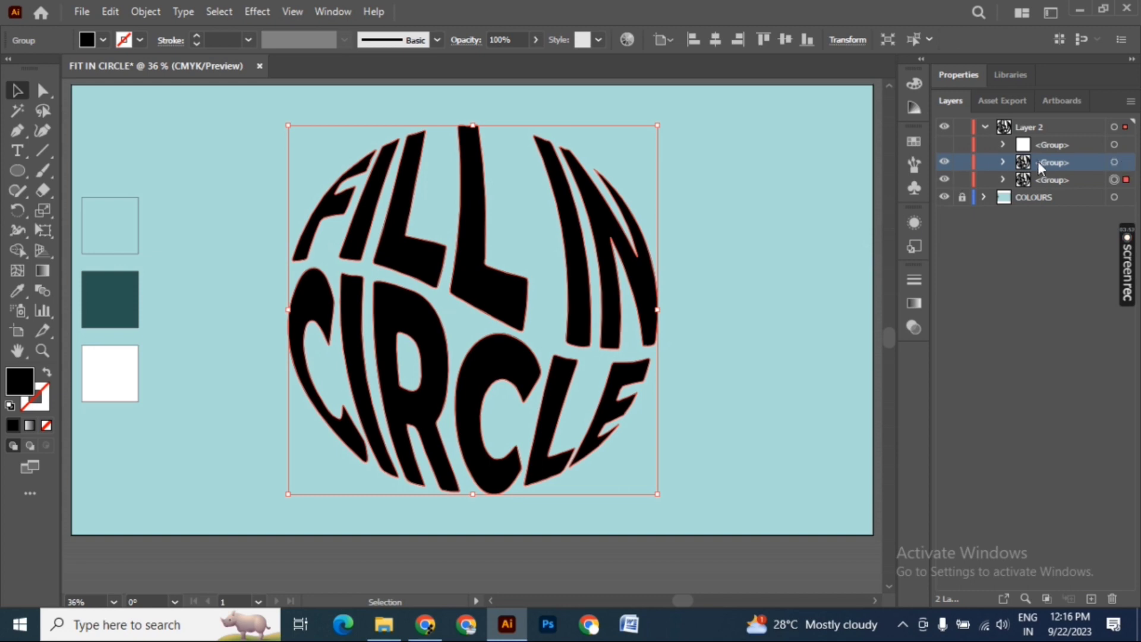
left_click(1032, 277)
left_click(1053, 179)
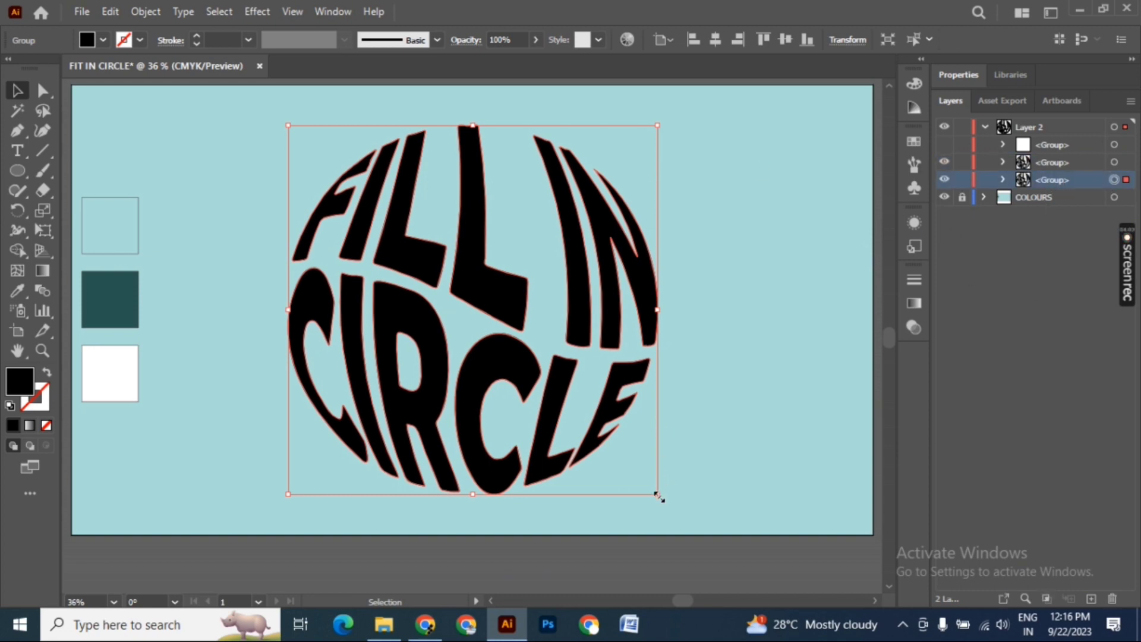
left_click_drag(657, 494, 515, 352)
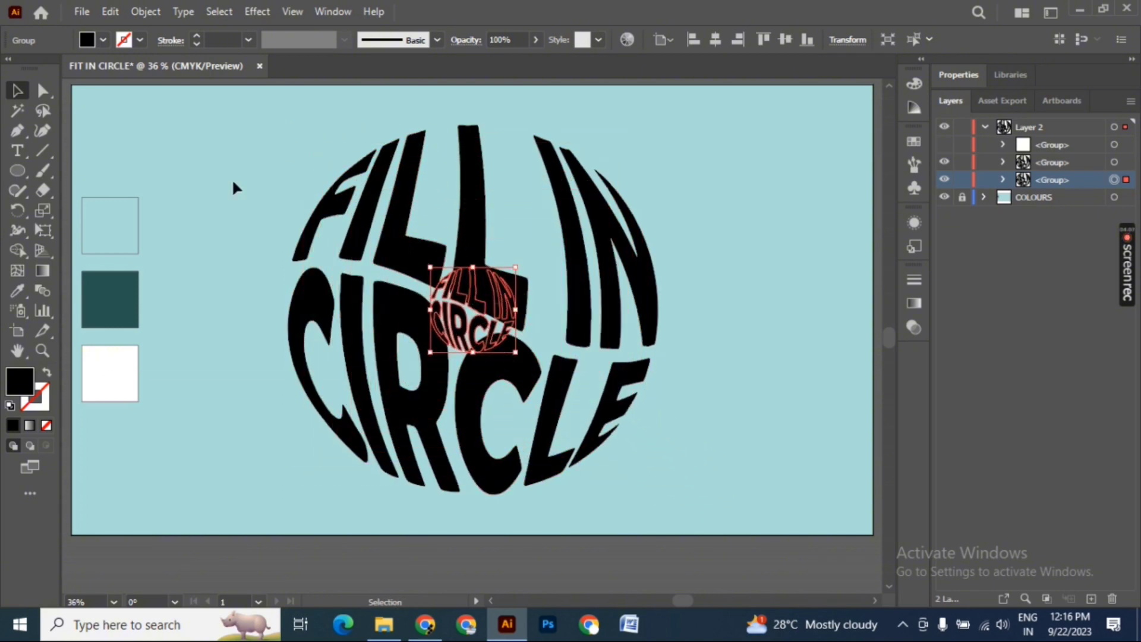
Step: Recolour the small central lettering with the dark teal sampled from the colour square
key("i")
left_click(94, 289)
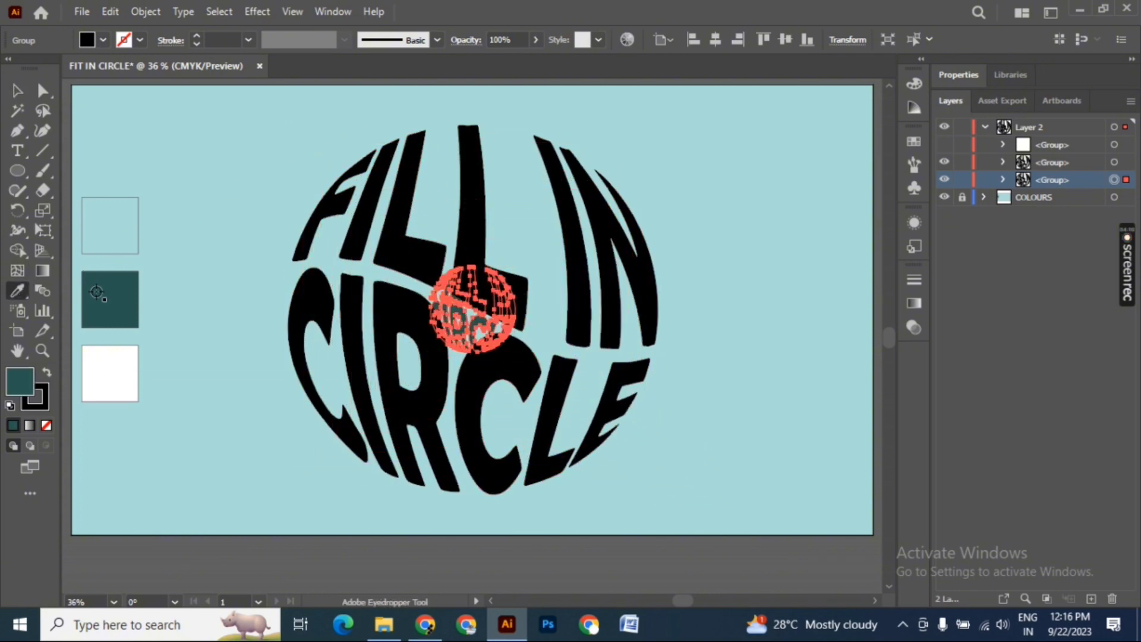
key("v")
left_click(208, 161)
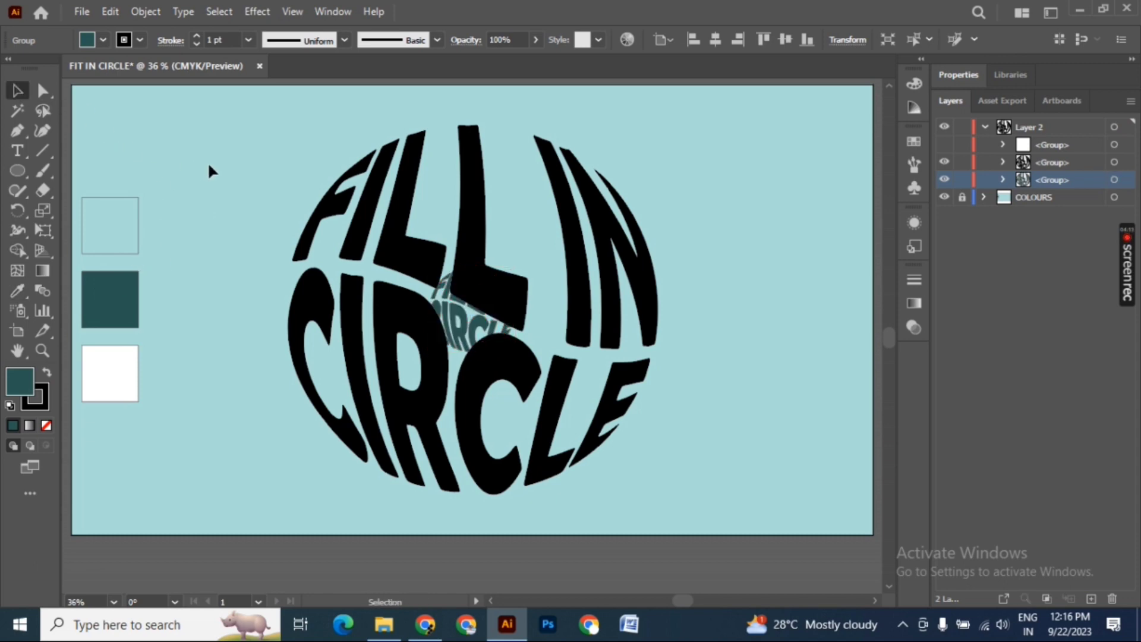
Step: Fill the large black lettering group with the light teal sampled from the artboard background
left_click(337, 209)
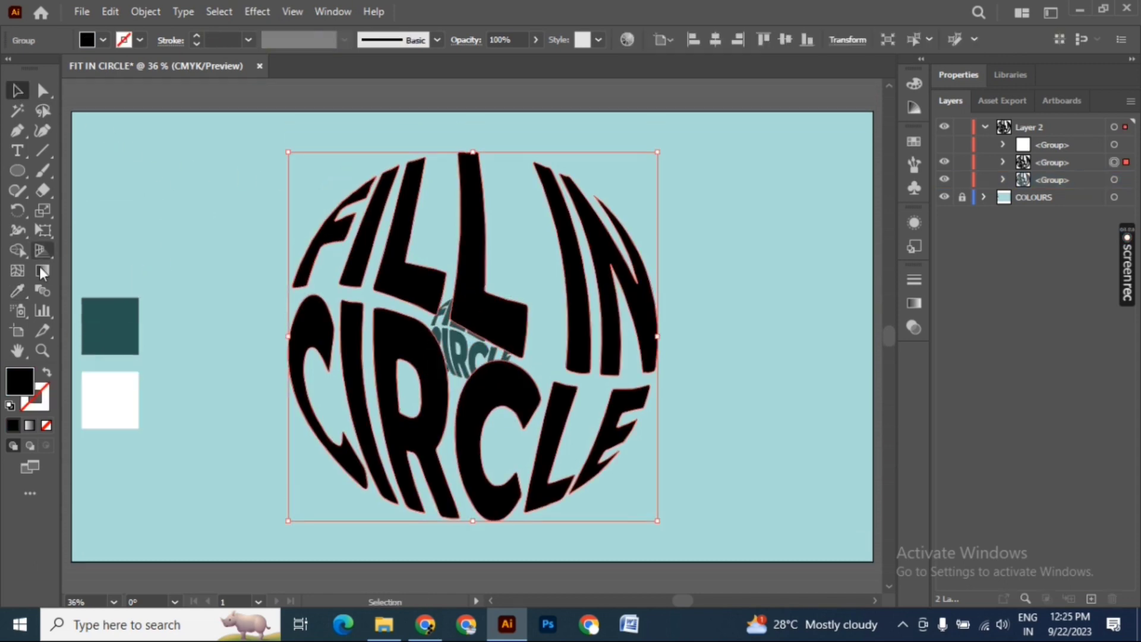
left_click(18, 290)
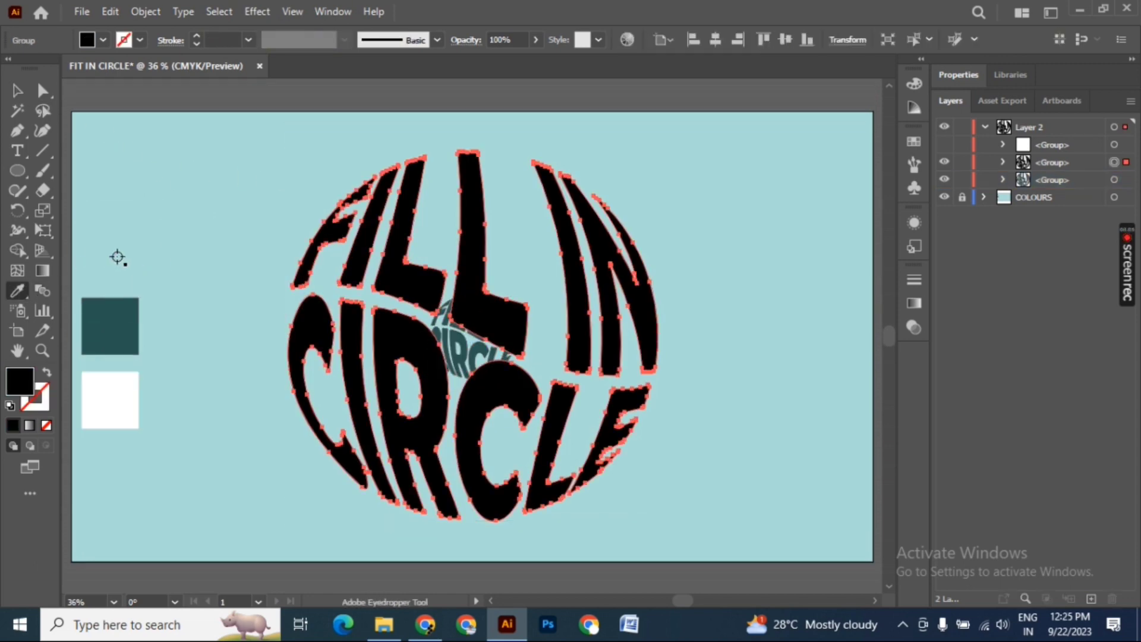
left_click(192, 246)
left_click(17, 91)
Step: Remove the stroke from the large light teal lettering group
left_click(341, 196)
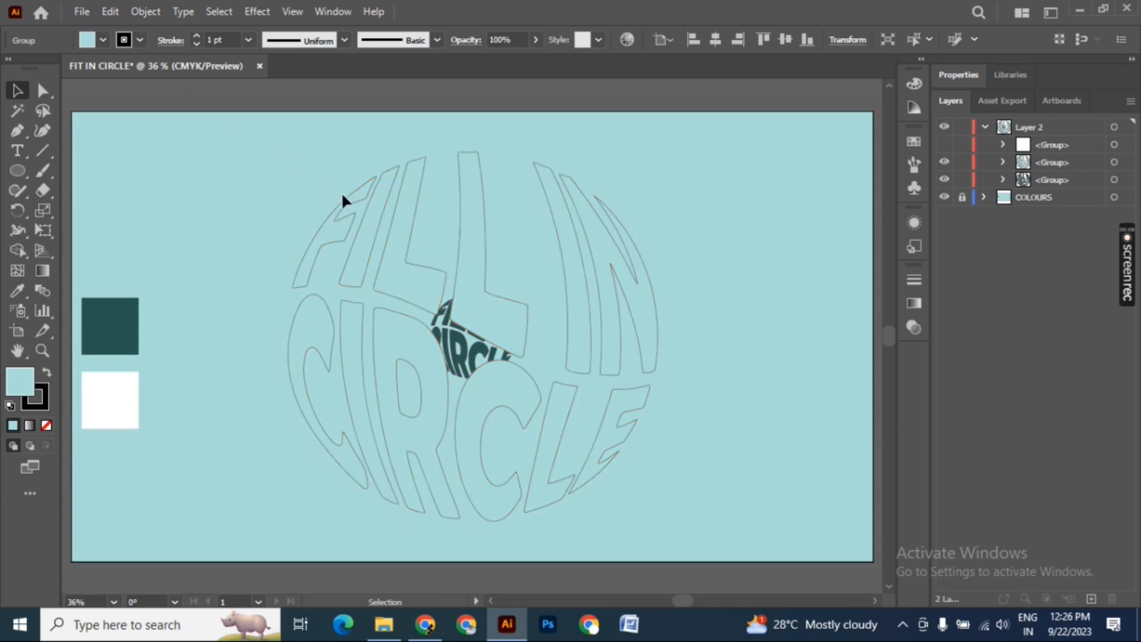
left_click(344, 225)
left_click(140, 39)
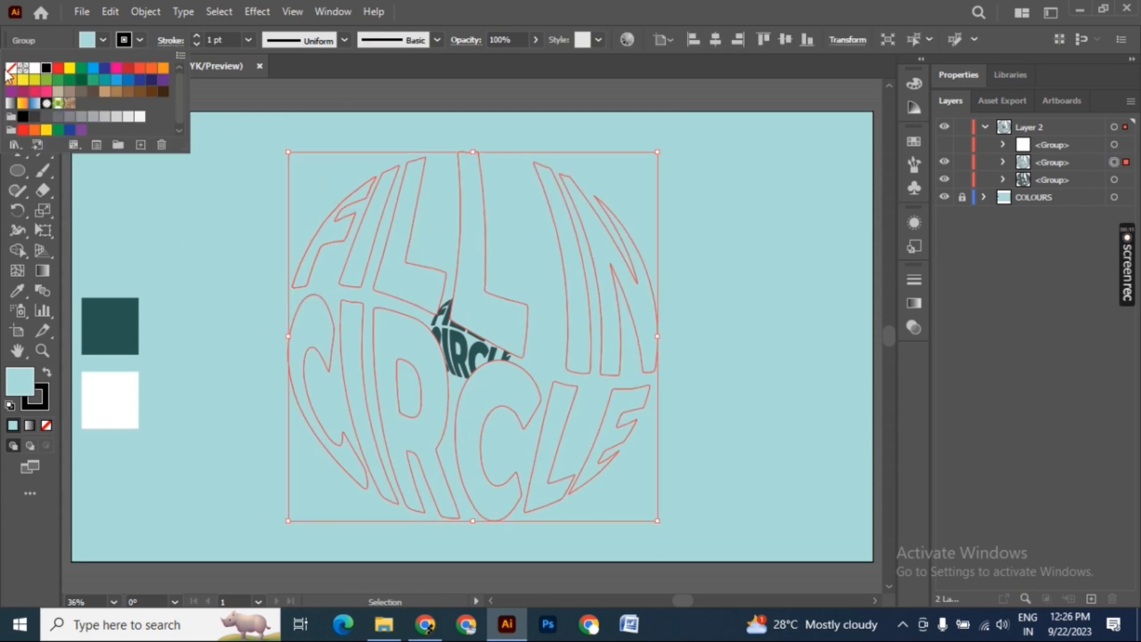
left_click(10, 69)
Step: Blend the large light teal lettering with the small dark teal lettering at its centre
left_click_drag(290, 140, 646, 491)
left_click(146, 11)
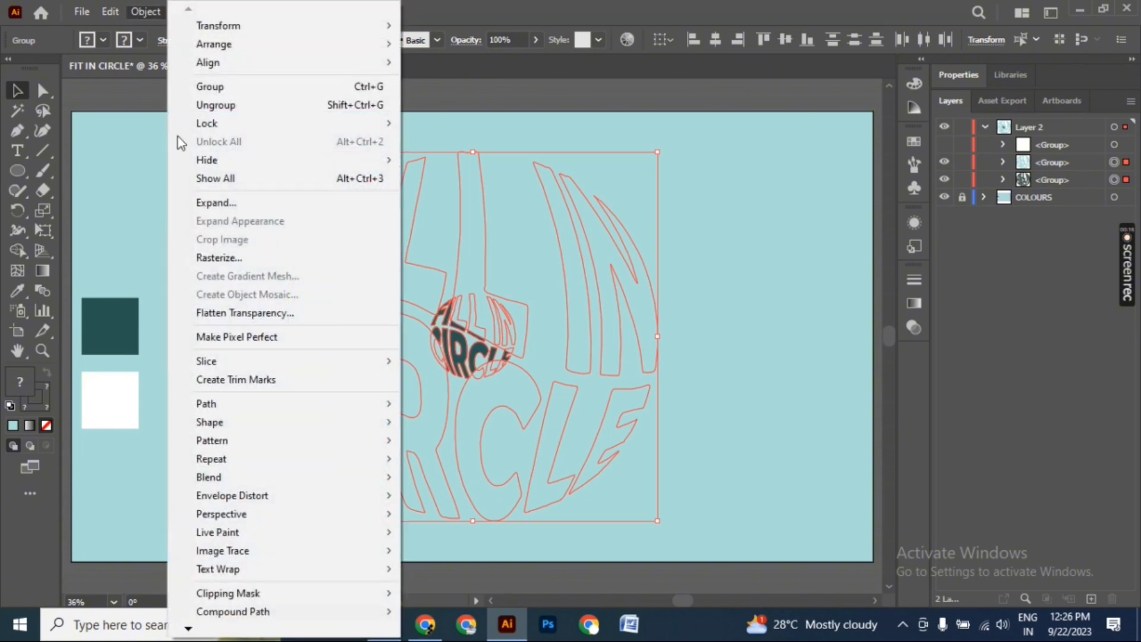
mouse_move(238, 476)
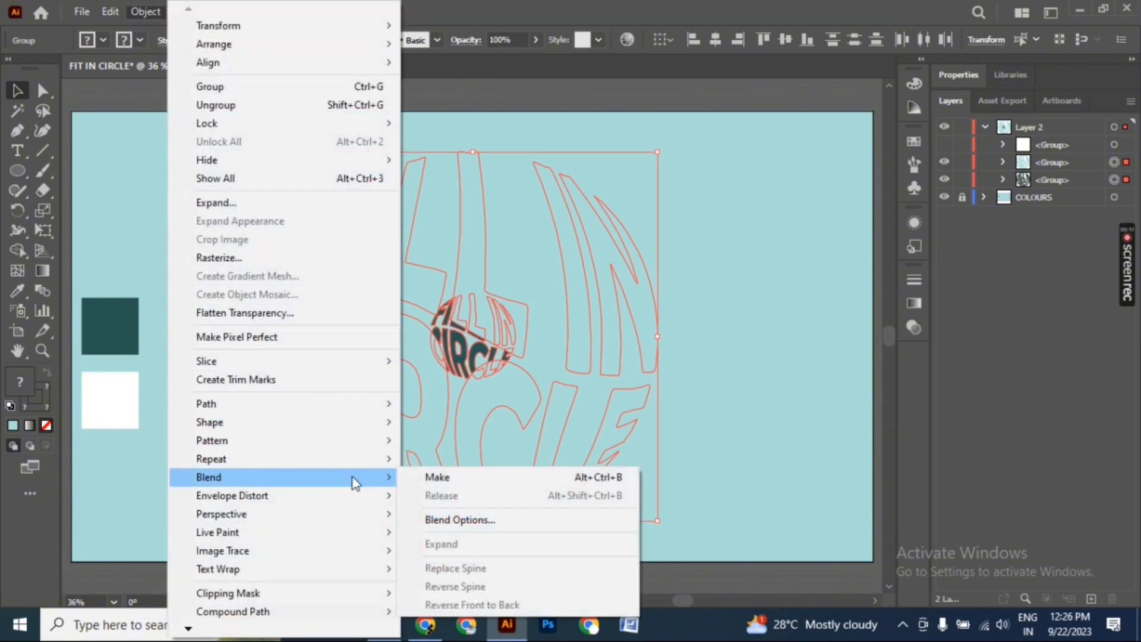
left_click(457, 478)
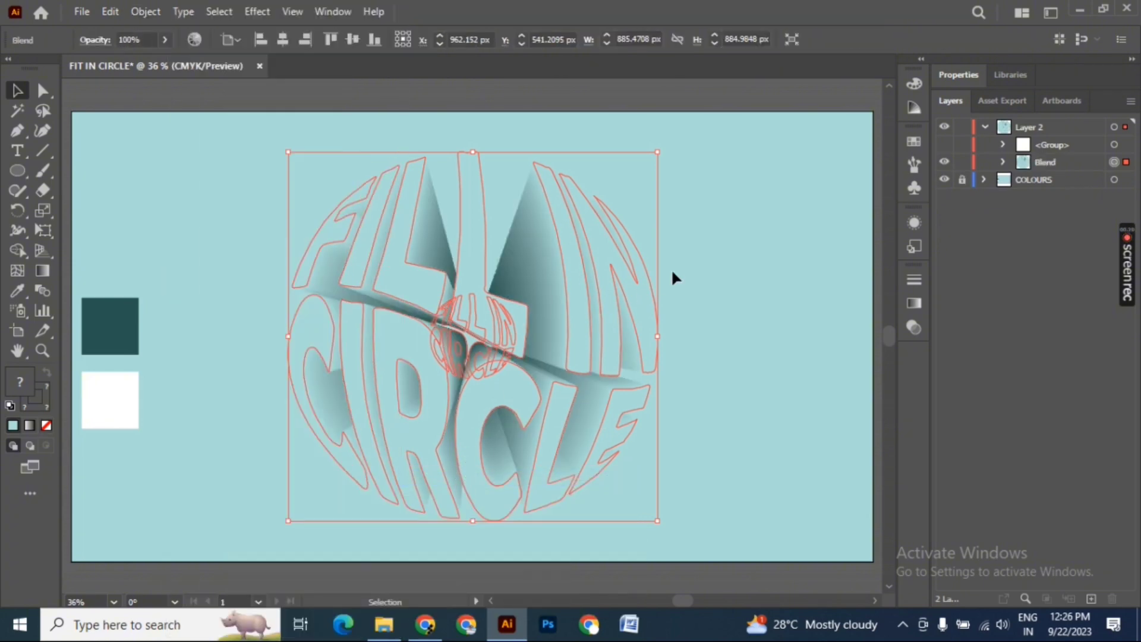
Step: Set the lettering blend's spacing to 50 specified steps
left_click(145, 12)
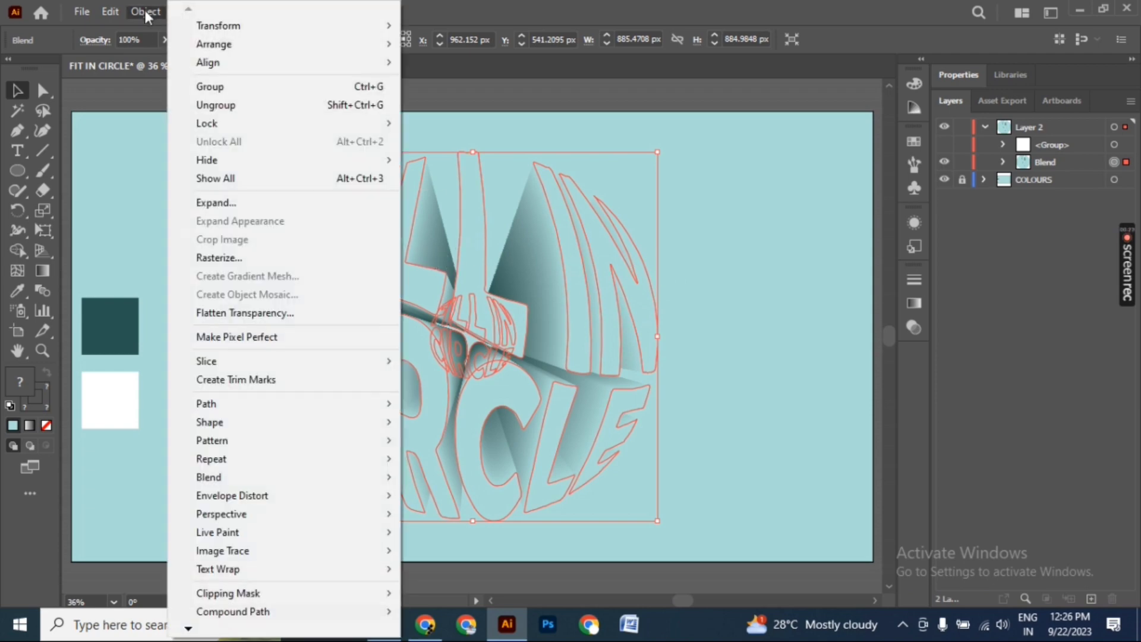
mouse_move(271, 477)
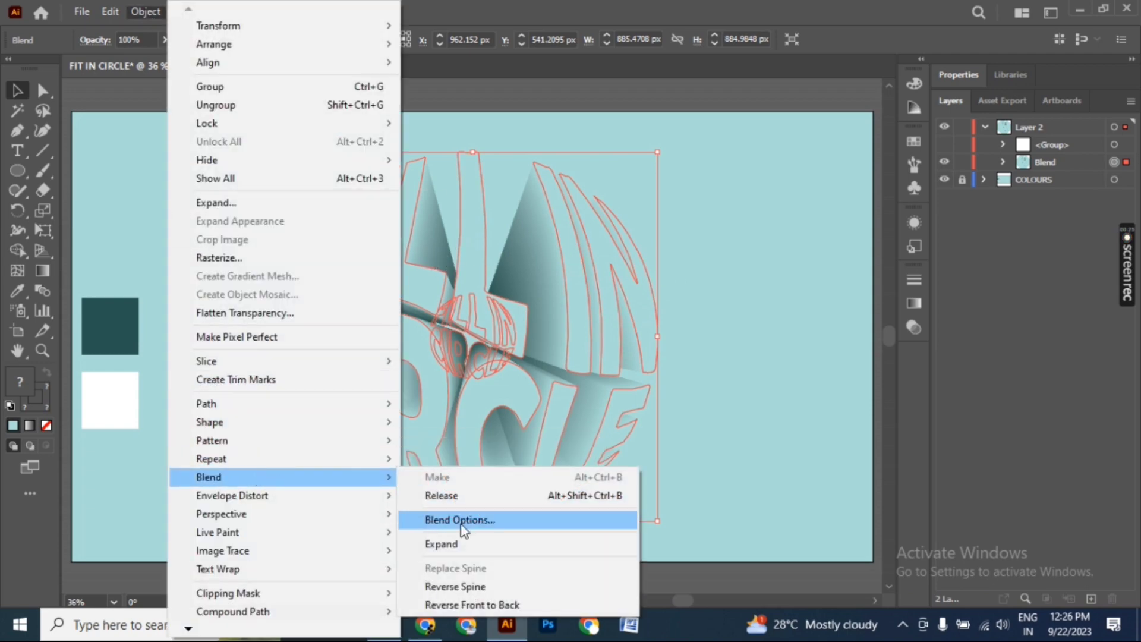
left_click(457, 519)
left_click(628, 269)
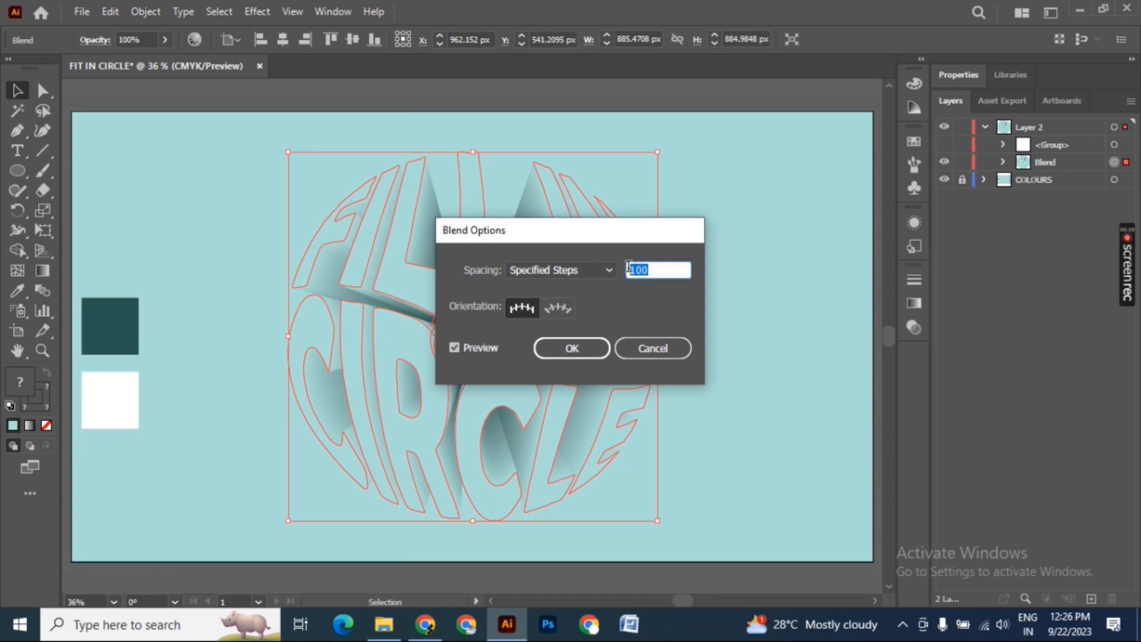
type("50")
left_click(582, 348)
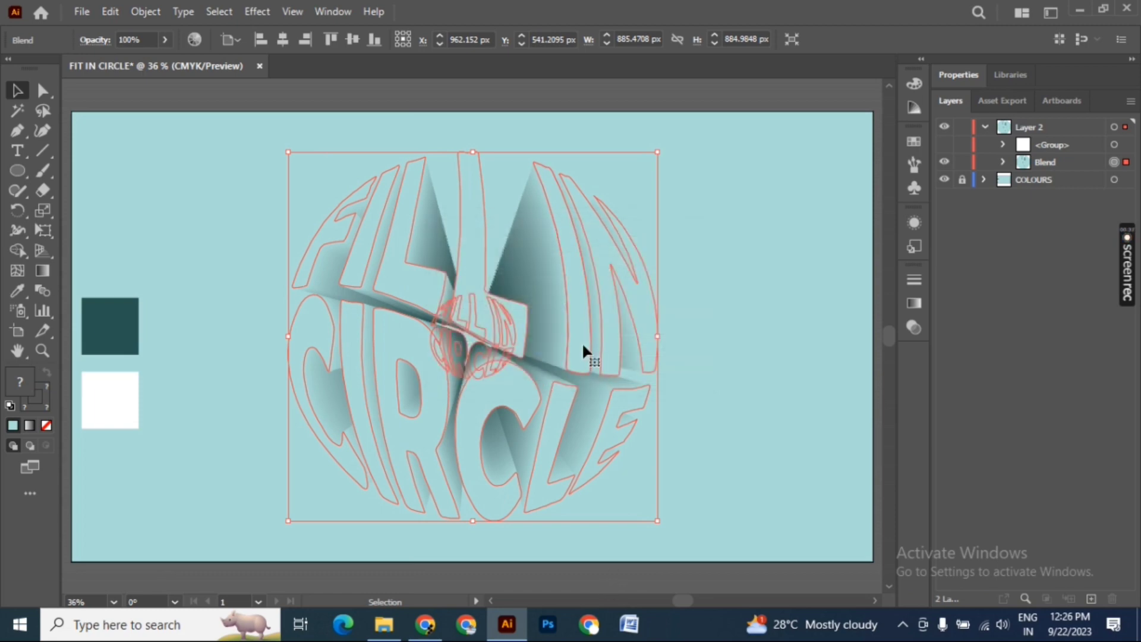
key("a")
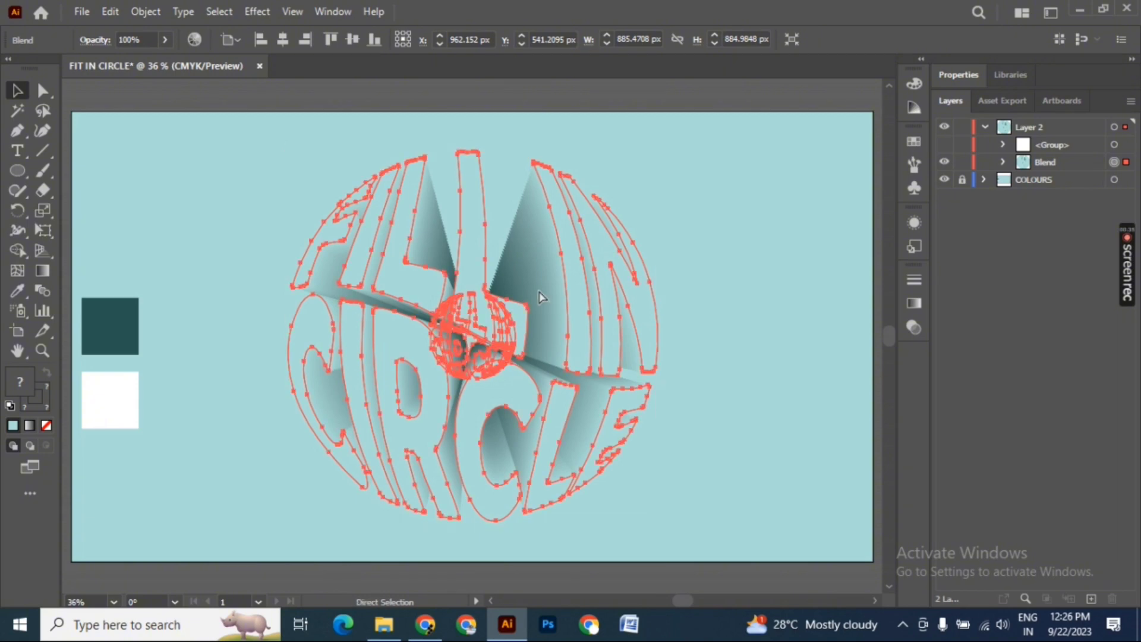
key("ctrl+z")
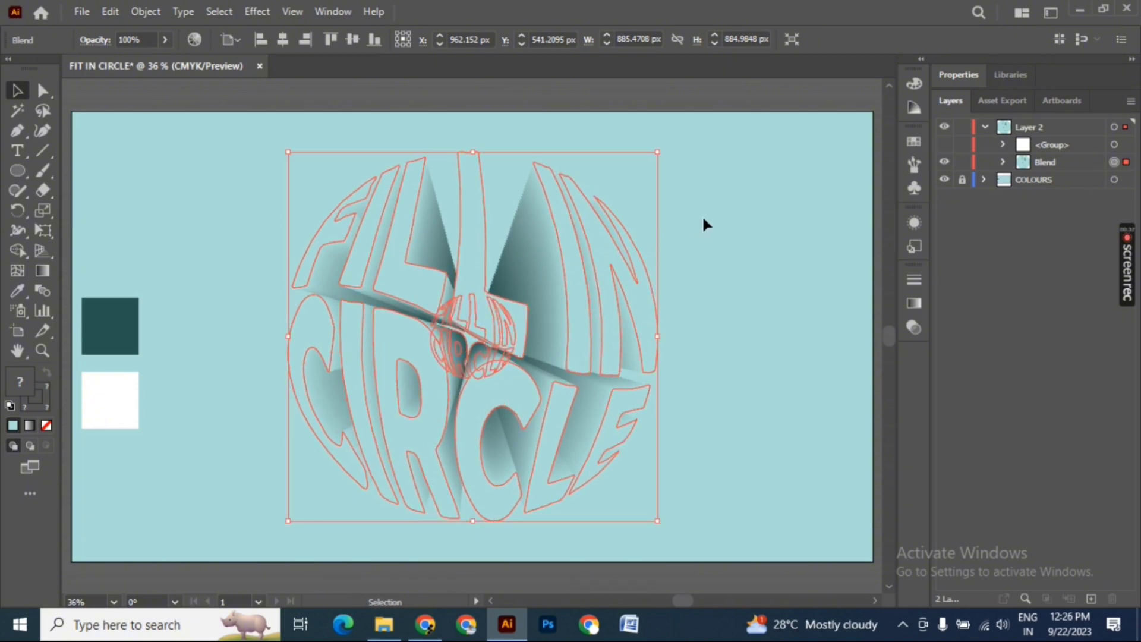
left_click(703, 225)
left_click(517, 249)
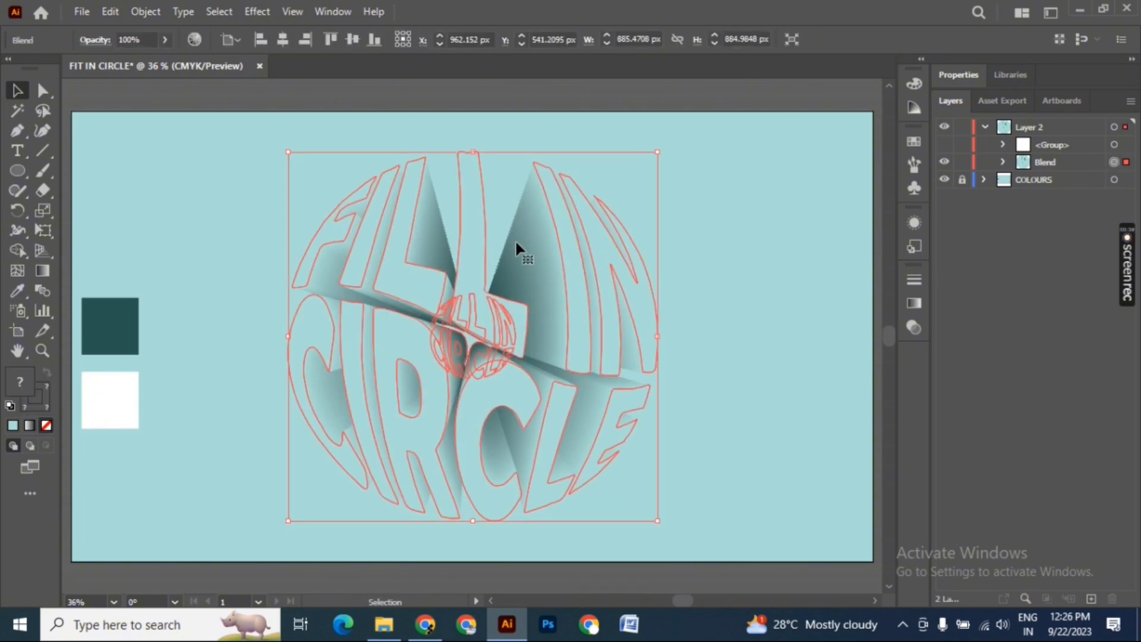
Step: Show the hidden white lettering group in Layer 2 and group it with the blend
left_click(699, 194)
left_click(944, 145)
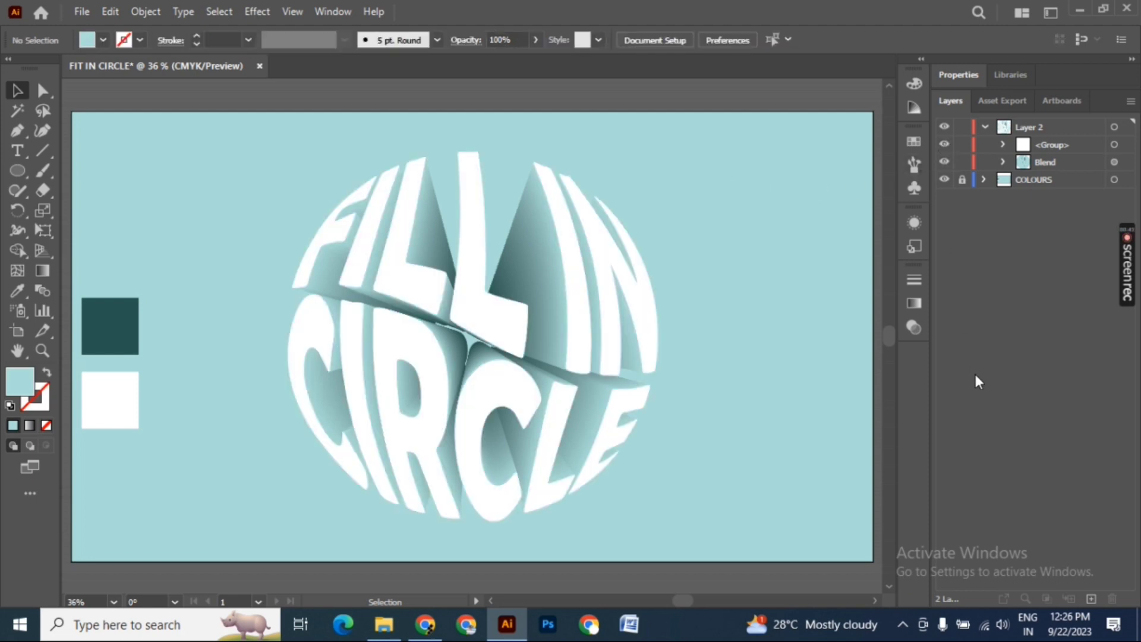
left_click_drag(259, 156, 675, 514)
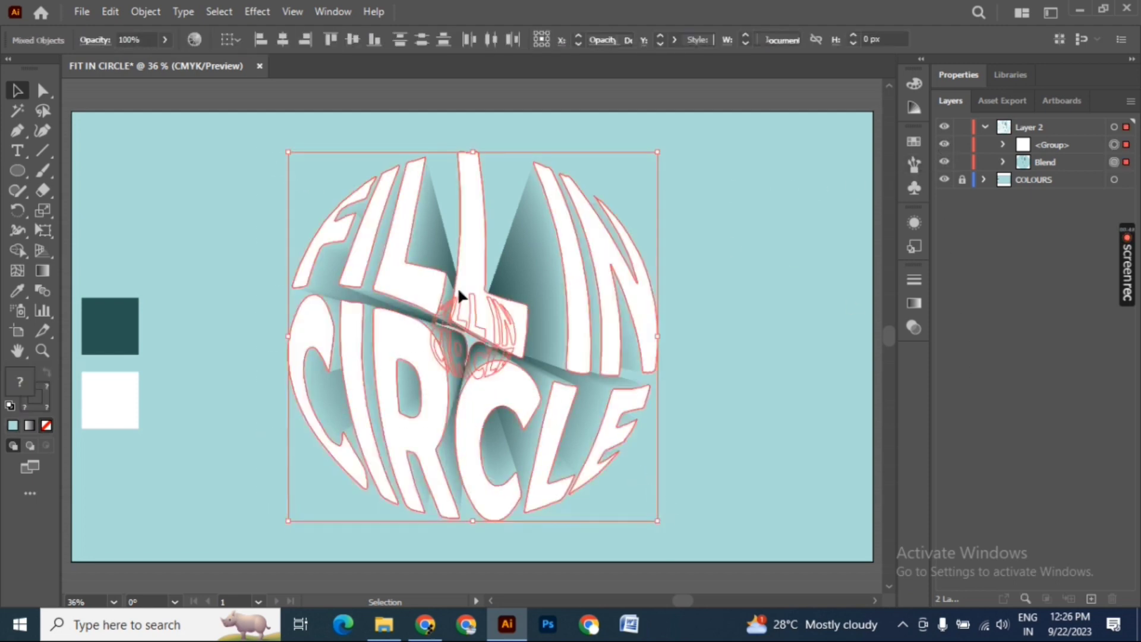
left_click(146, 11)
left_click(208, 88)
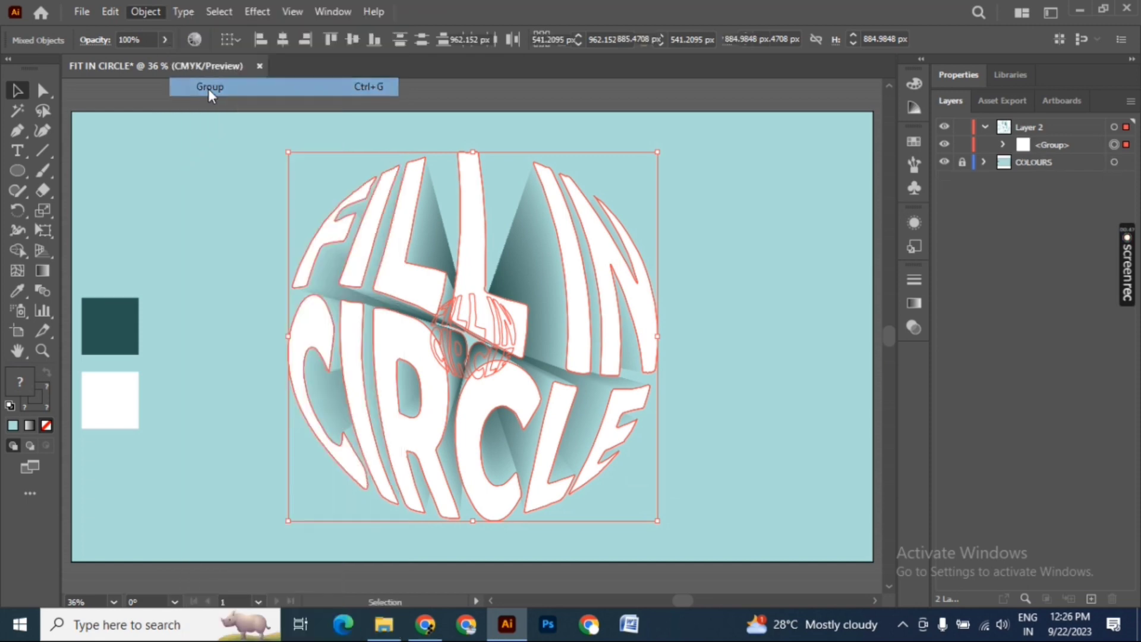
Step: Centre the grouped circular lettering horizontally and vertically on the artboard
left_click(718, 246)
left_click_drag(422, 324, 482, 284)
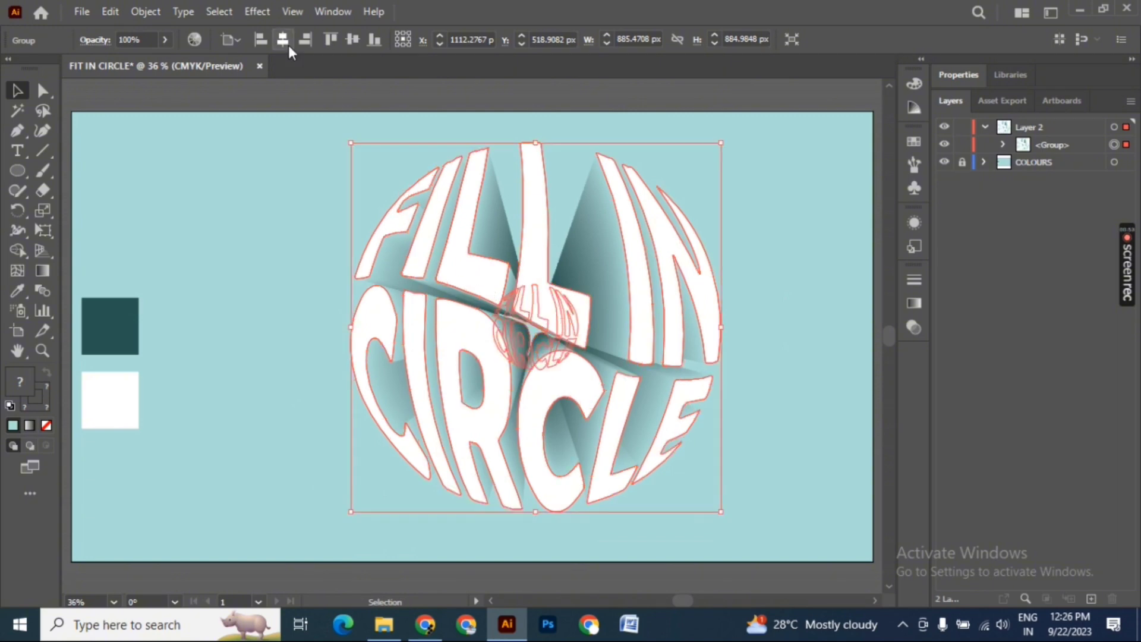
left_click(353, 39)
left_click(733, 234)
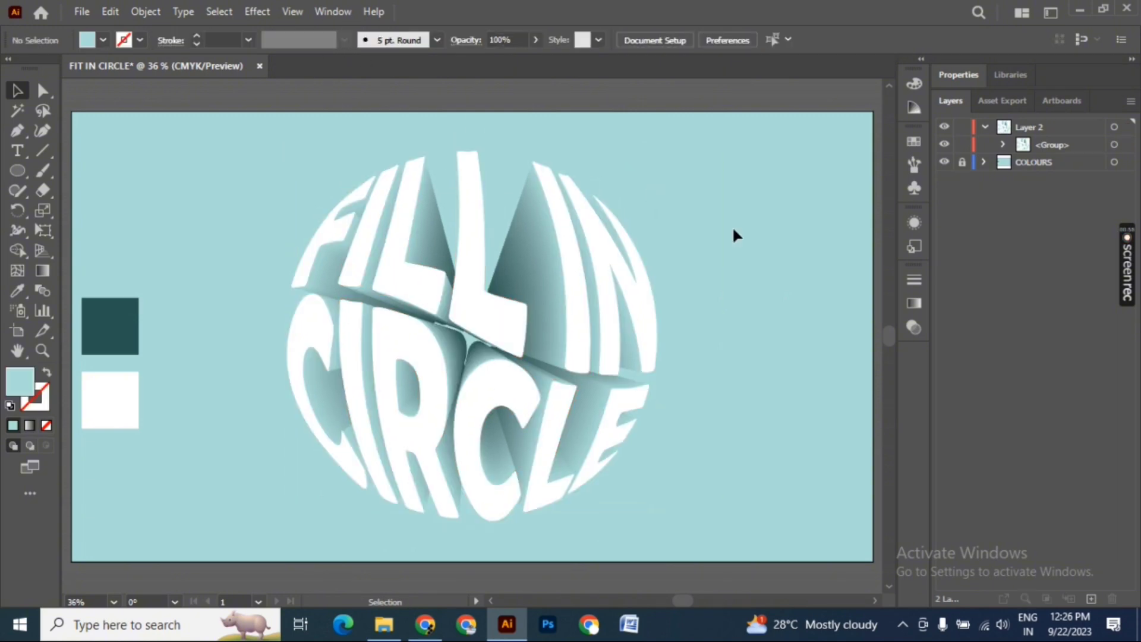